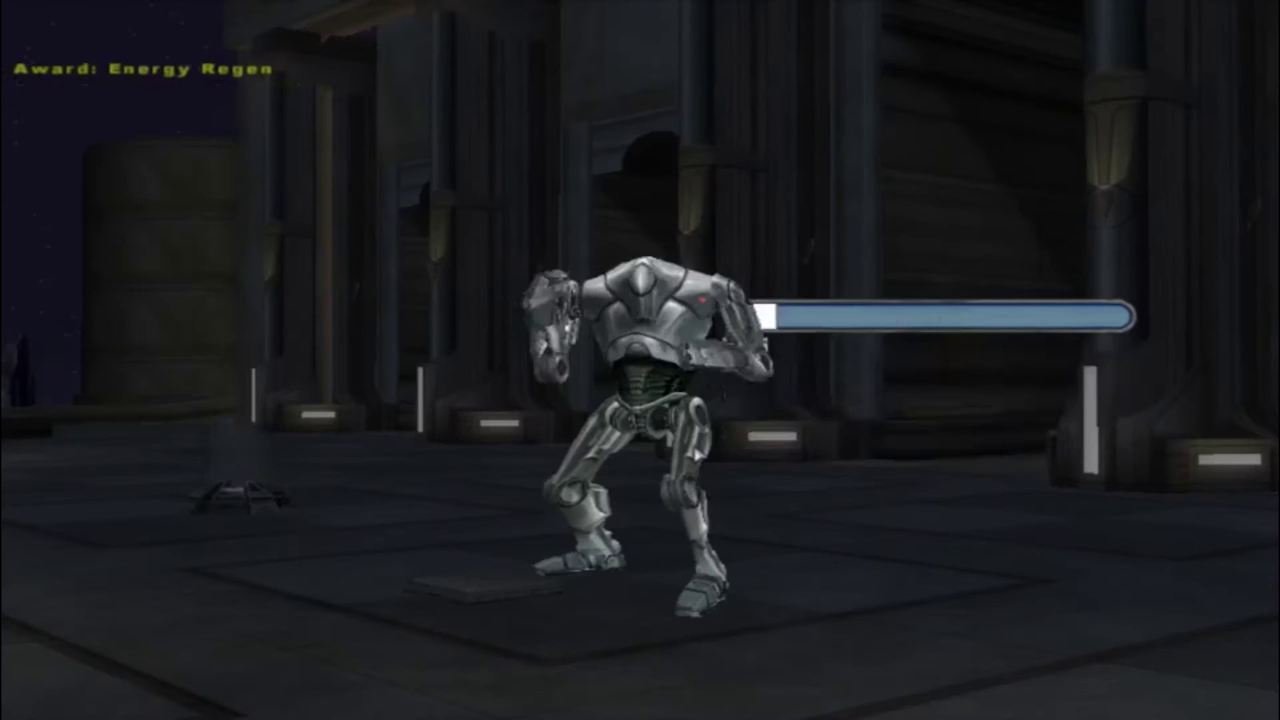
left_click(928, 354)
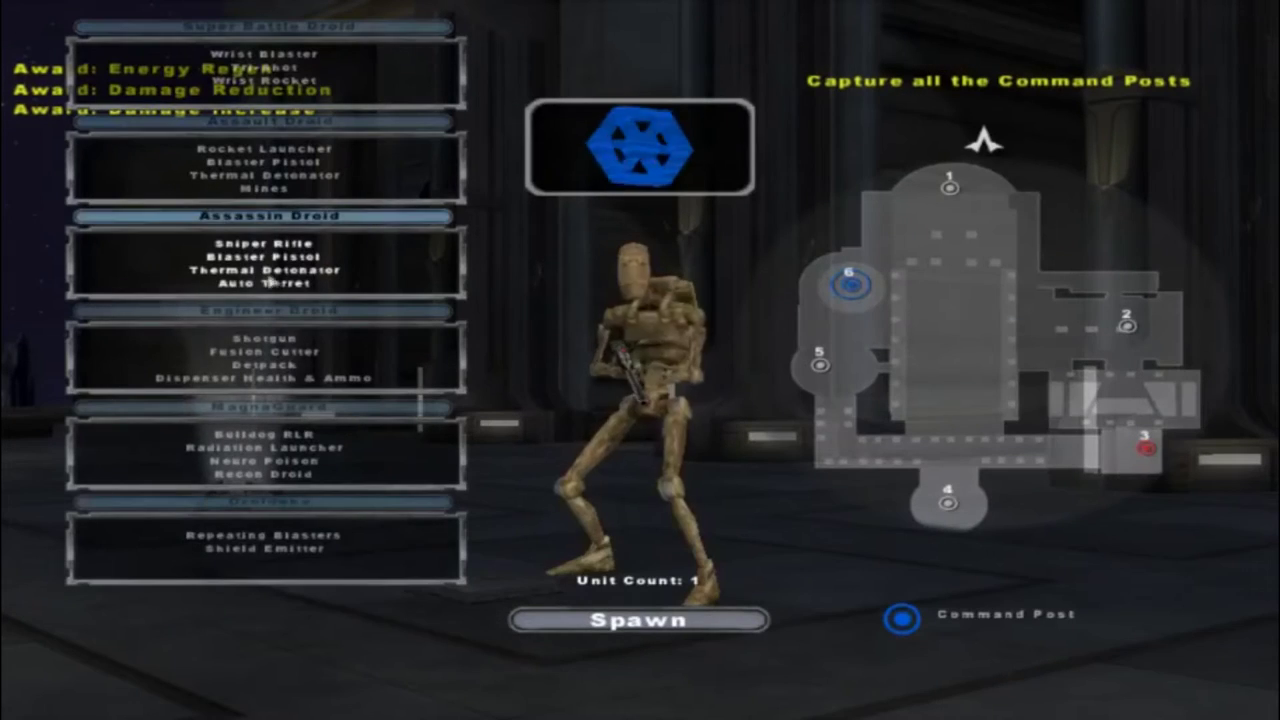
left_click(330, 552)
left_click(602, 116)
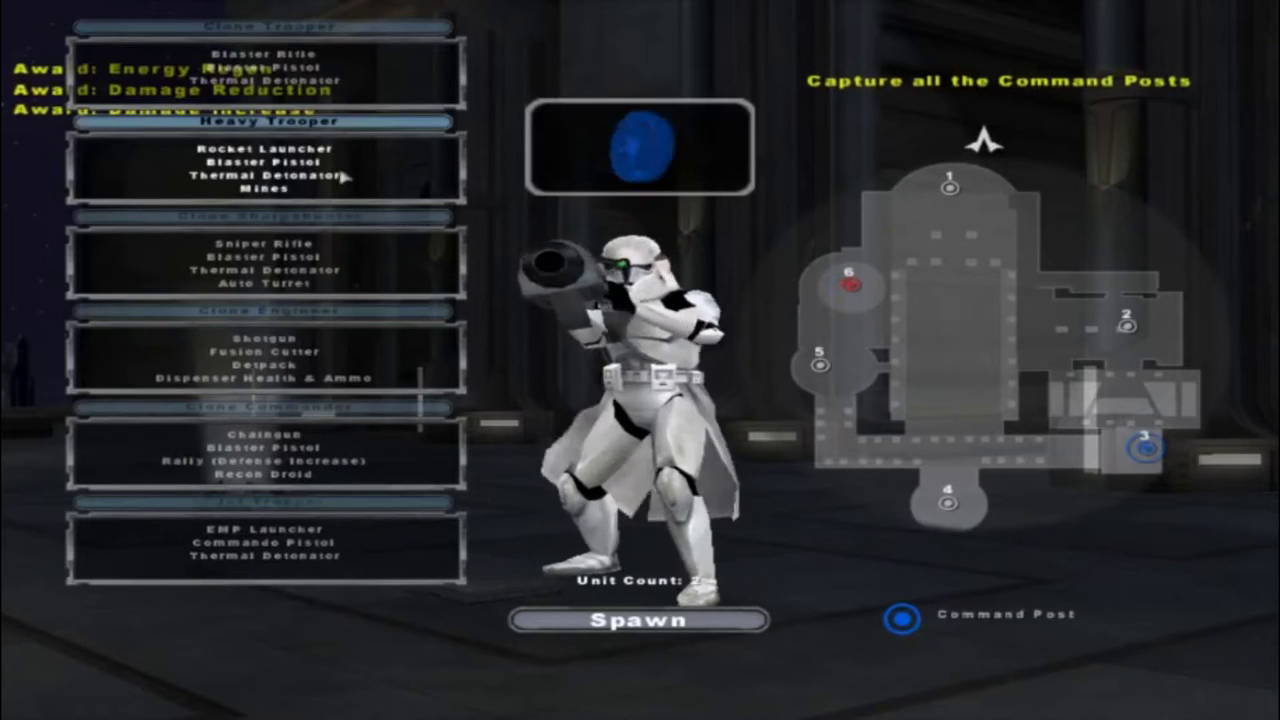
left_click(657, 153)
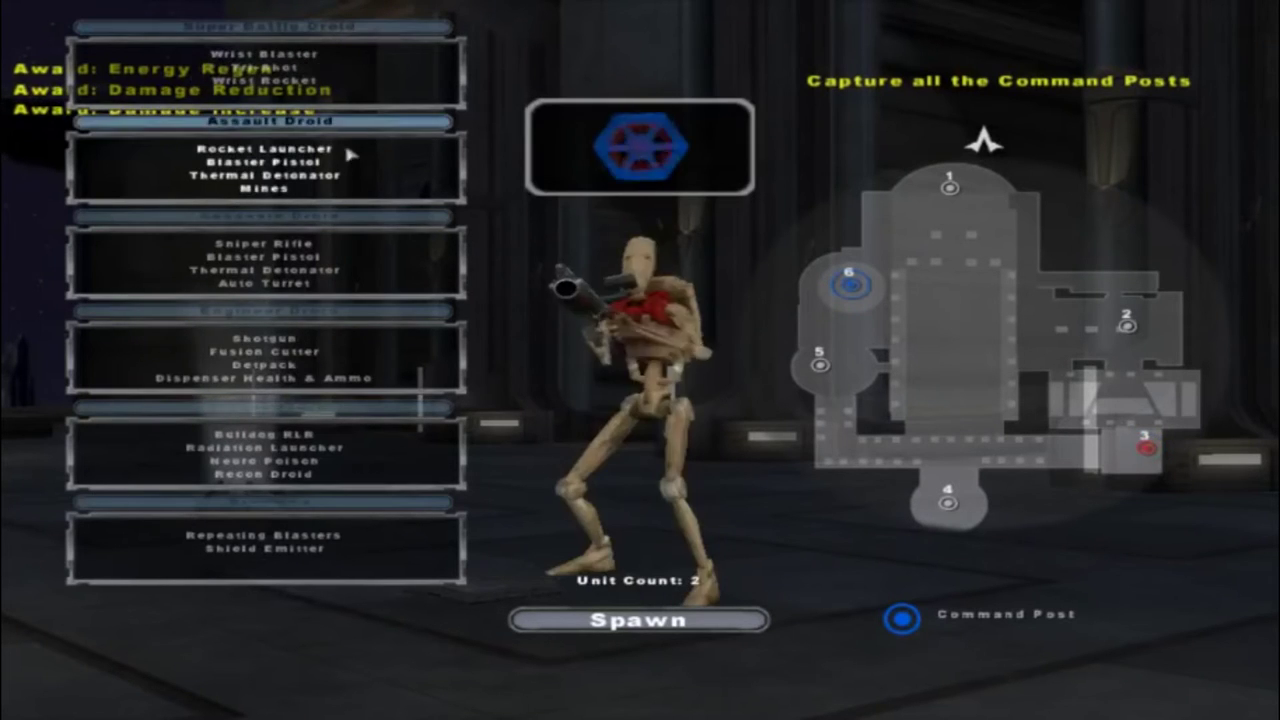
scroll(352, 499, "down", 7)
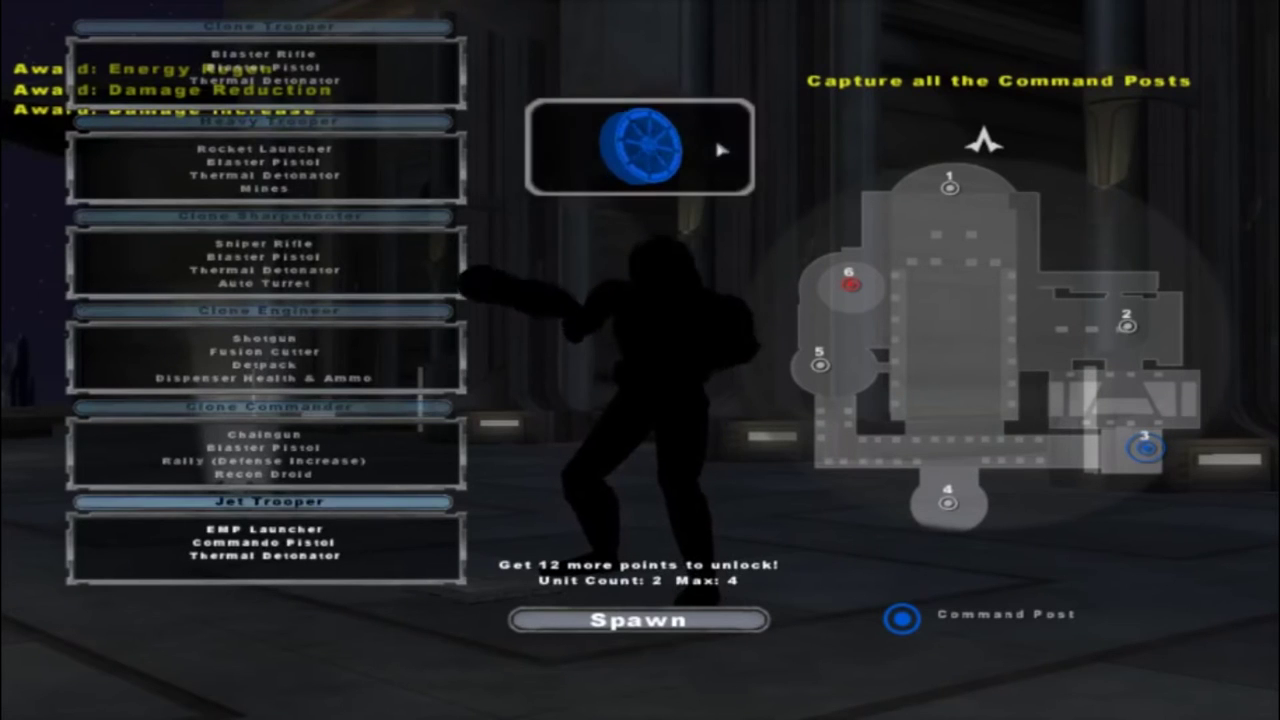
left_click(353, 94)
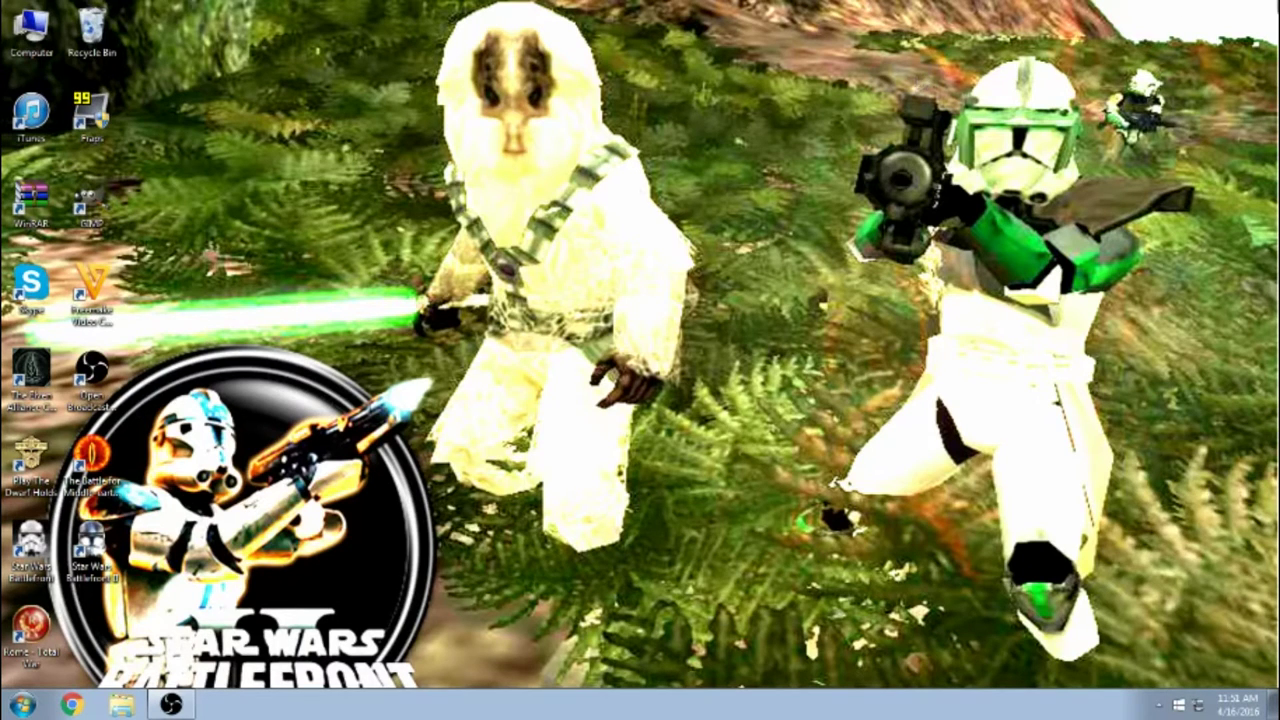
left_click_drag(1279, 1, 1250, 15)
- Open the SWBF2 Mods & Maps folder inside The Mod Folder in the Documents library
left_click(134, 704)
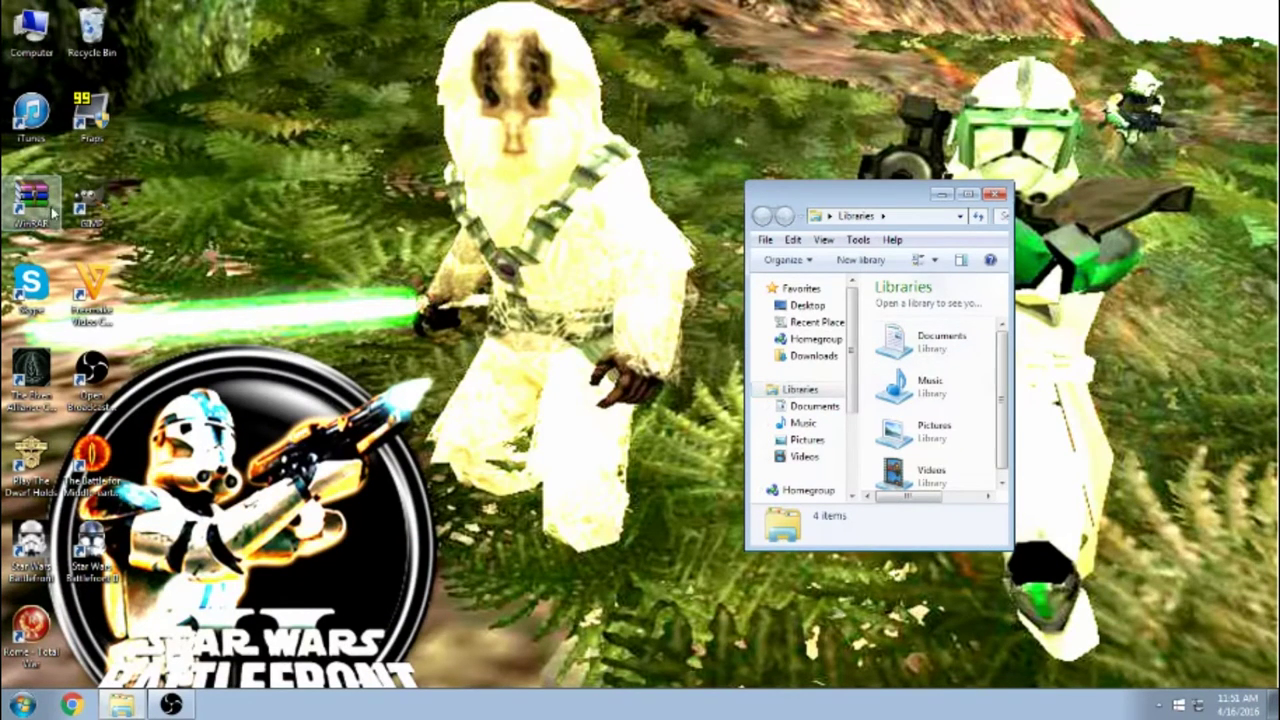
double_click(955, 349)
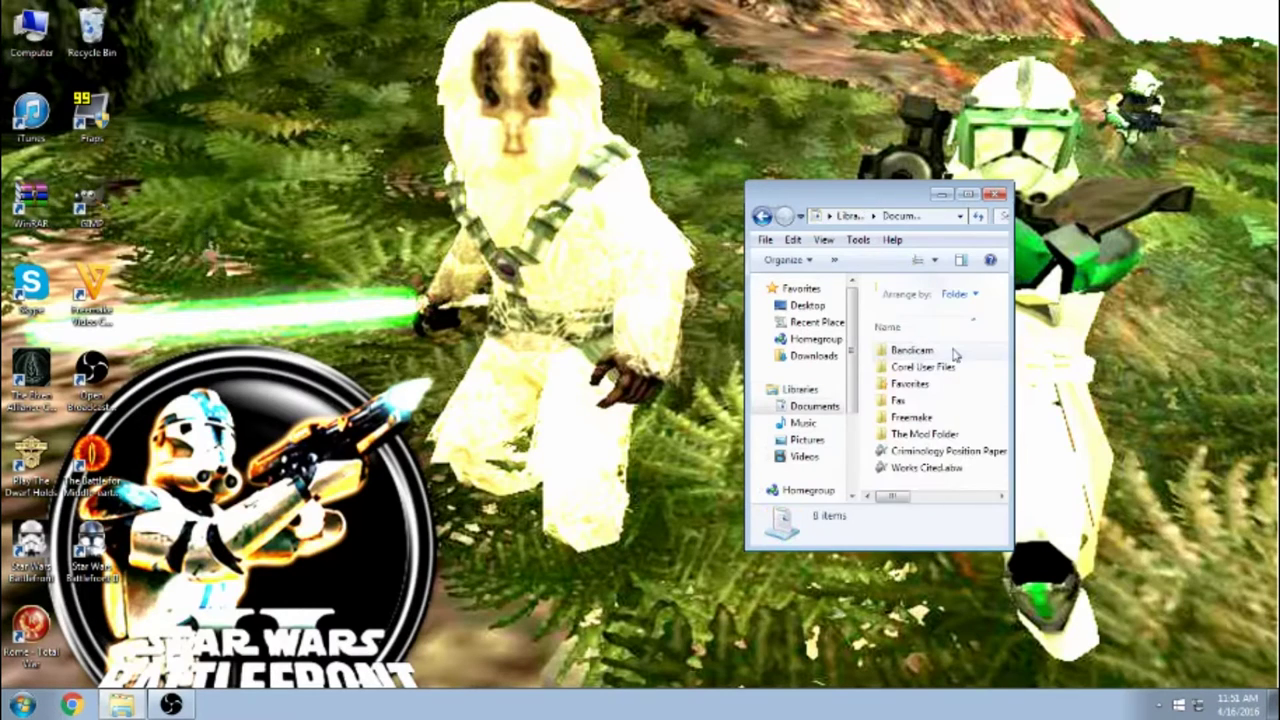
double_click(938, 441)
double_click(928, 393)
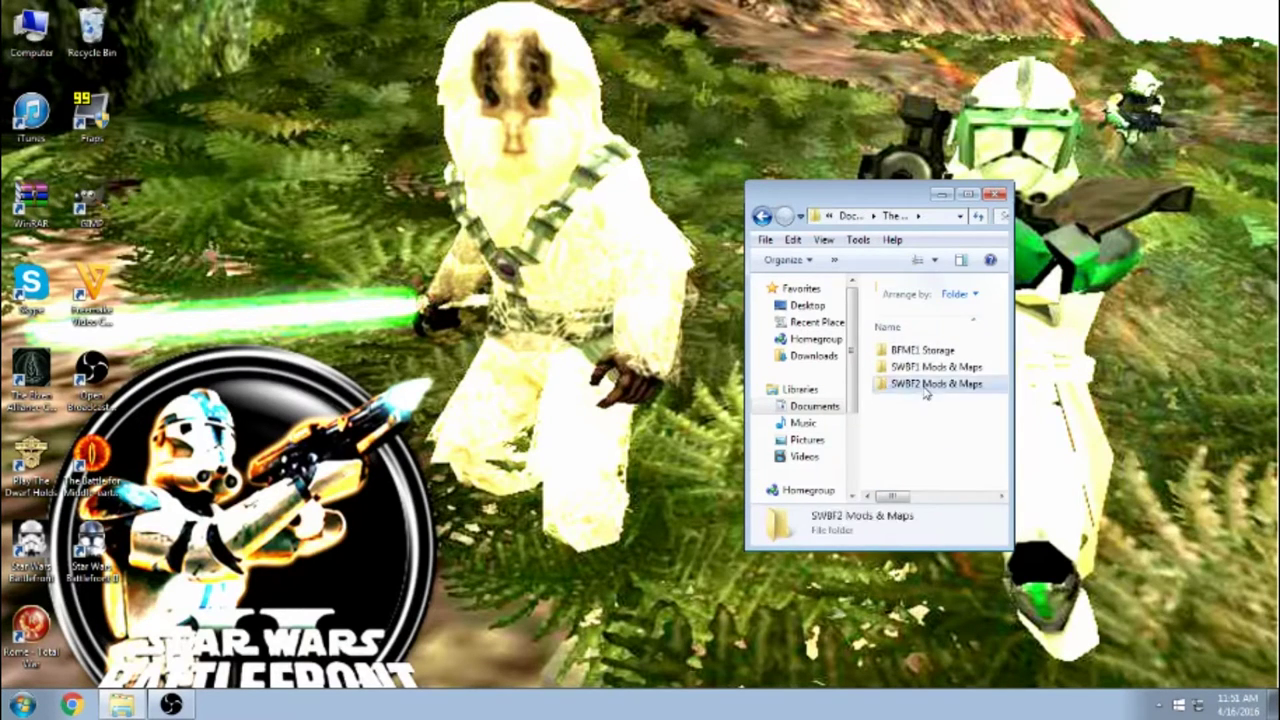
- Look through the mod and map folders stored in SWBF2 Mods & Maps
scroll(888, 400, "down", 3)
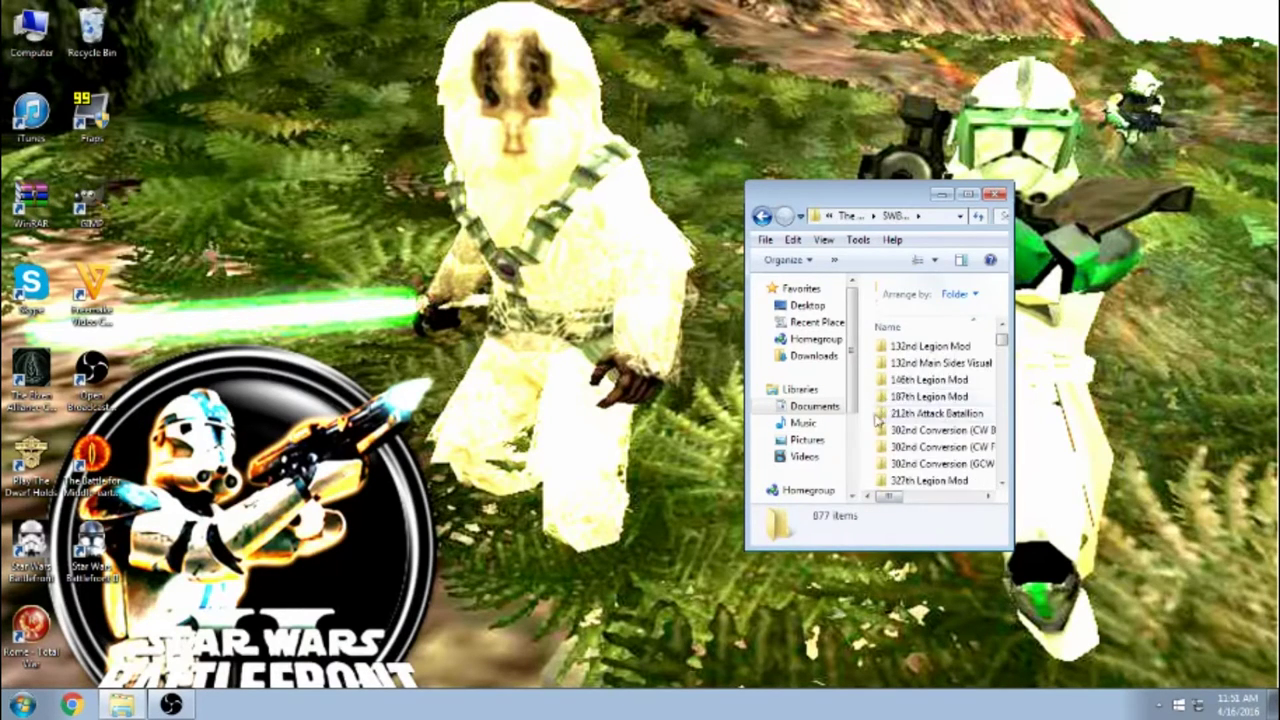
scroll(868, 425, "down", 2)
scroll(868, 425, "up", 5)
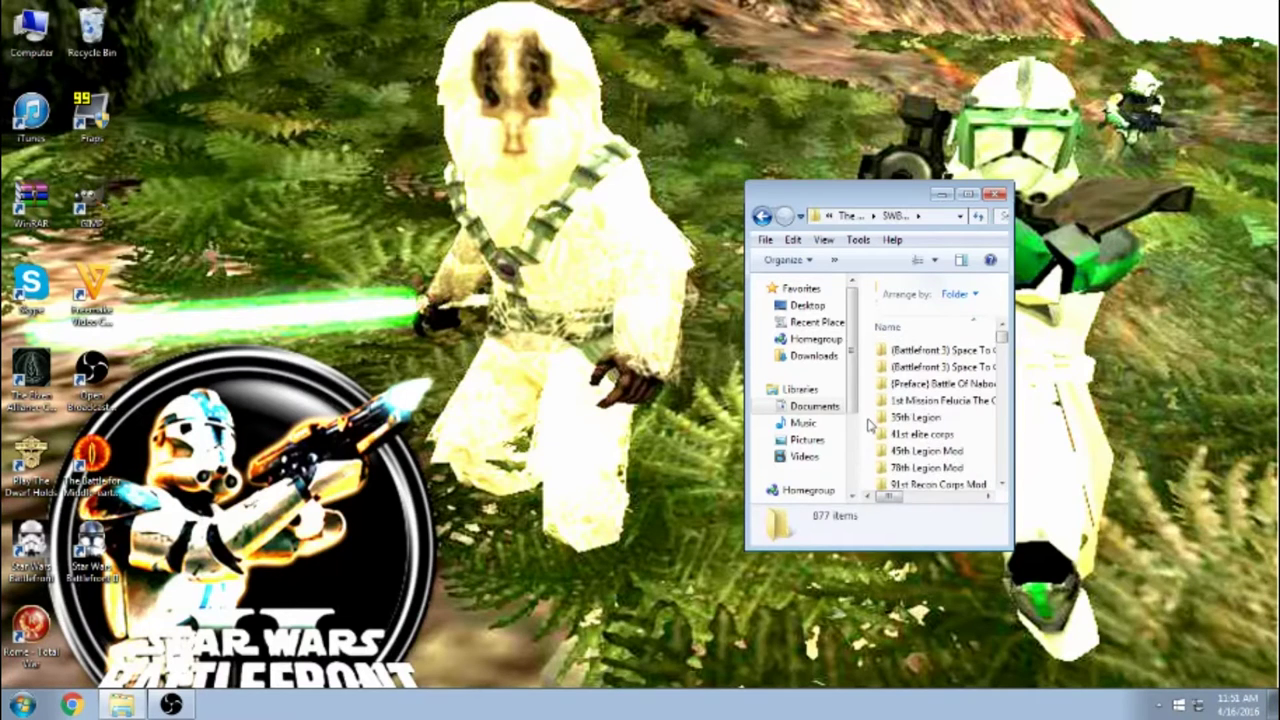
scroll(872, 425, "down", 4)
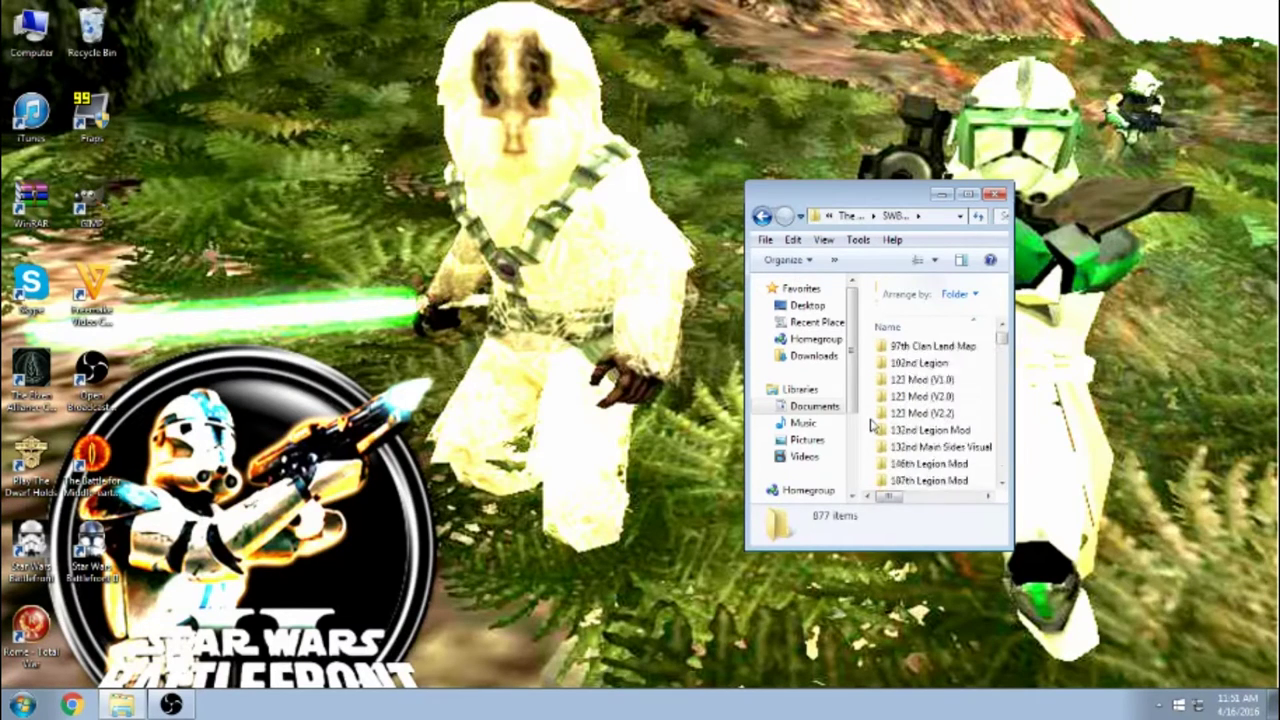
scroll(871, 425, "down", 3)
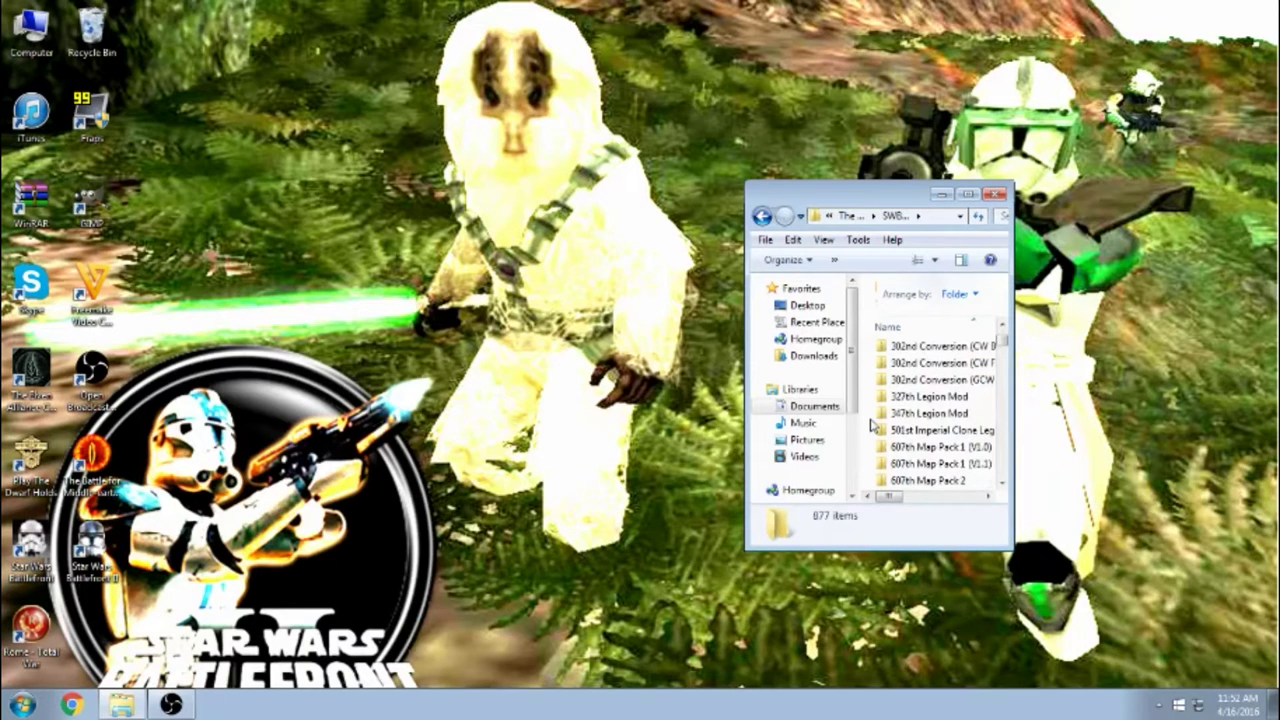
scroll(881, 437, "down", 2)
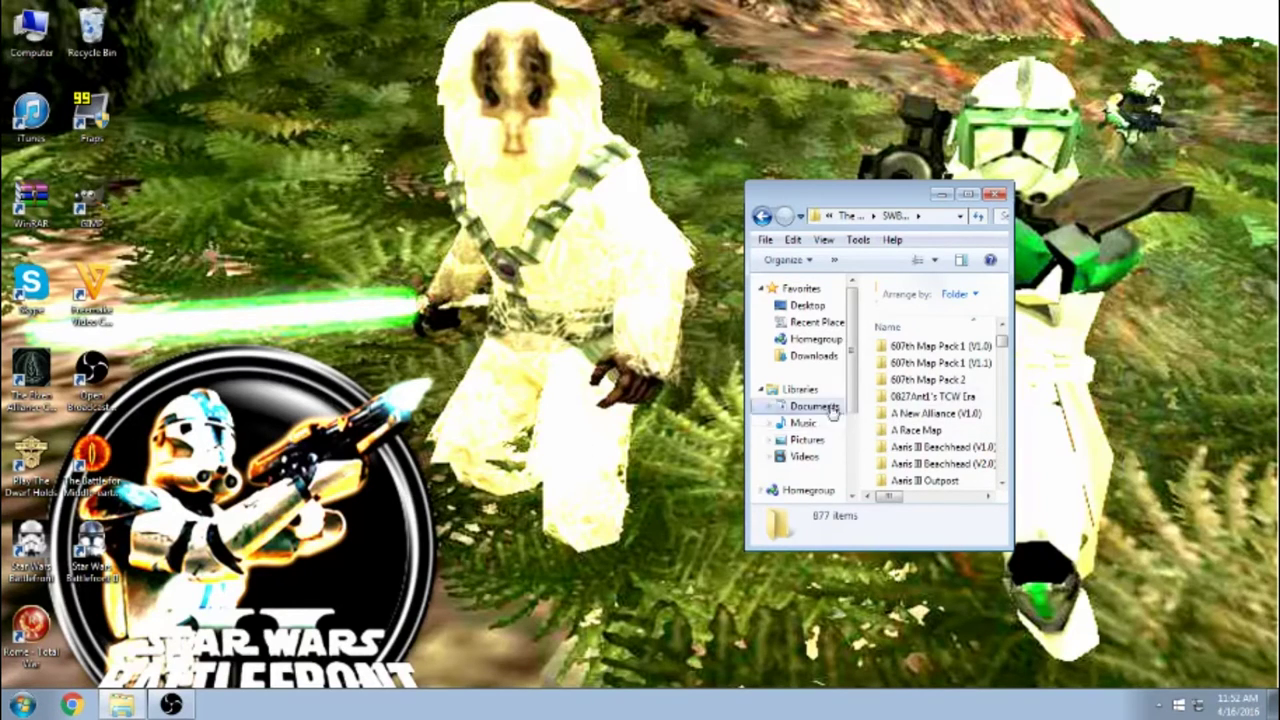
scroll(865, 400, "up", 4)
scroll(865, 400, "down", 3)
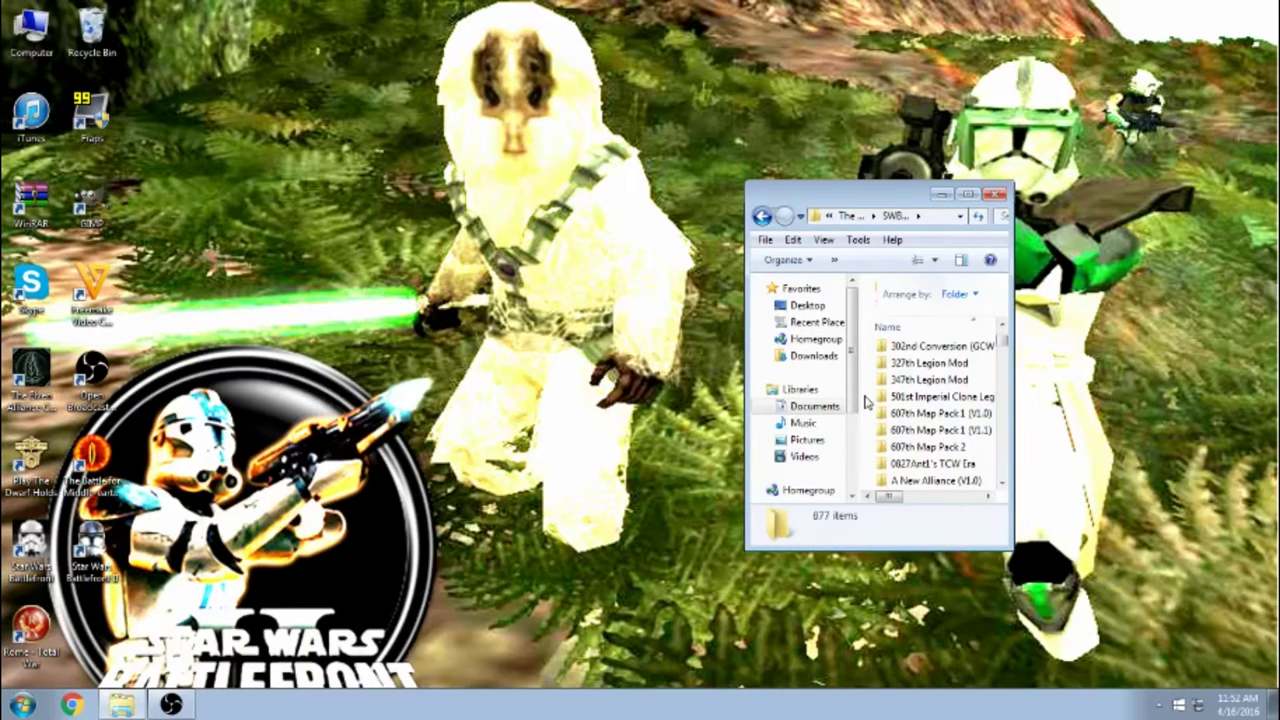
scroll(866, 412, "down", 8)
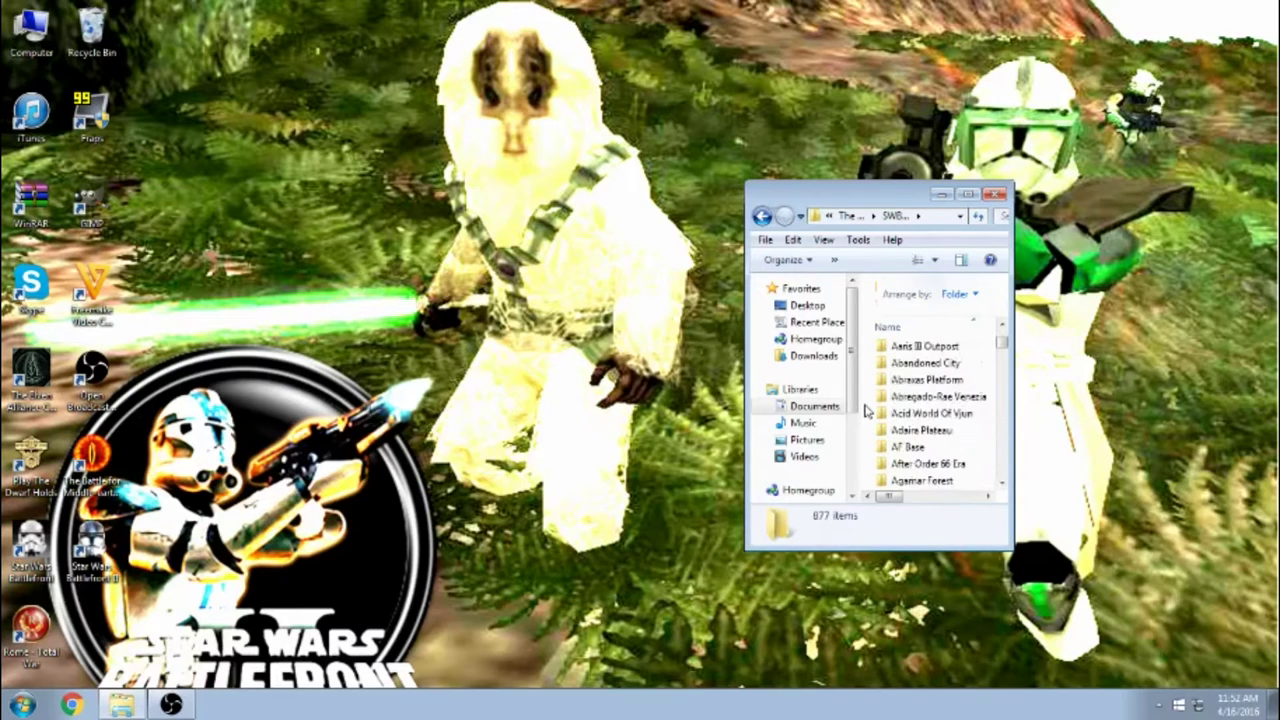
scroll(866, 412, "down", 3)
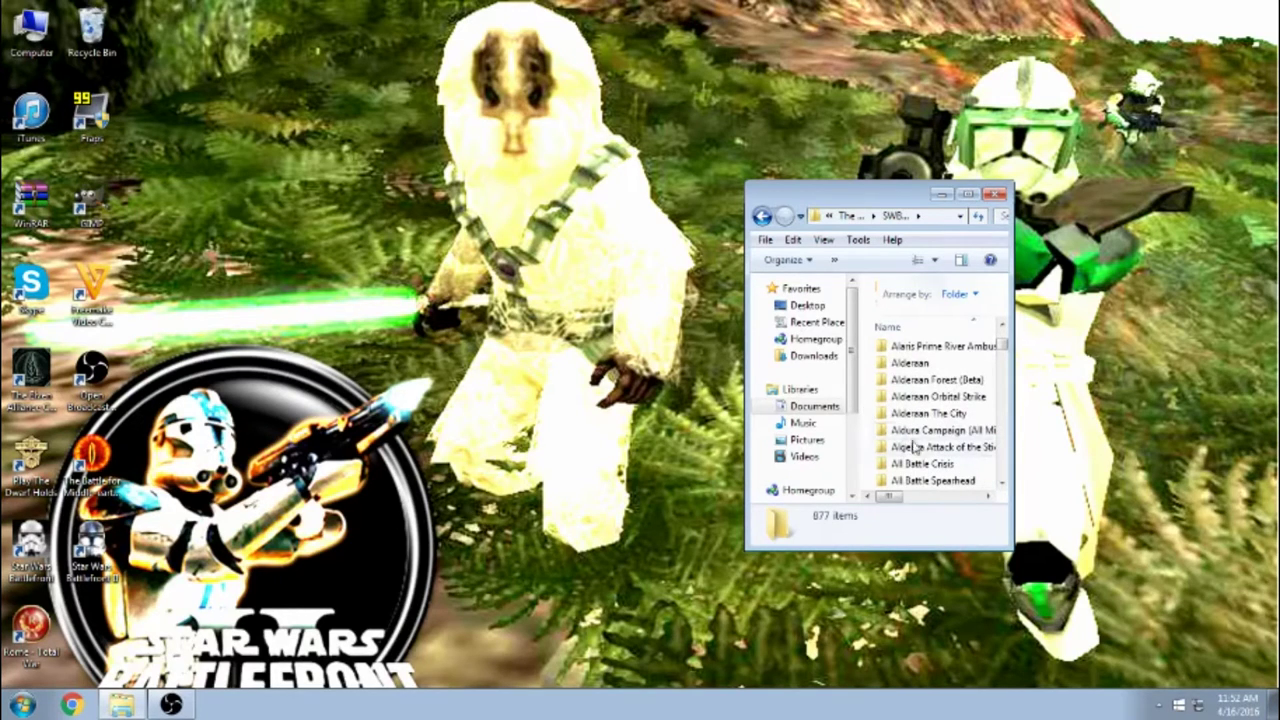
- Open the ALG mod's data\_LVL_PC\SIDE folder and select all of its .lvl files
double_click(925, 450)
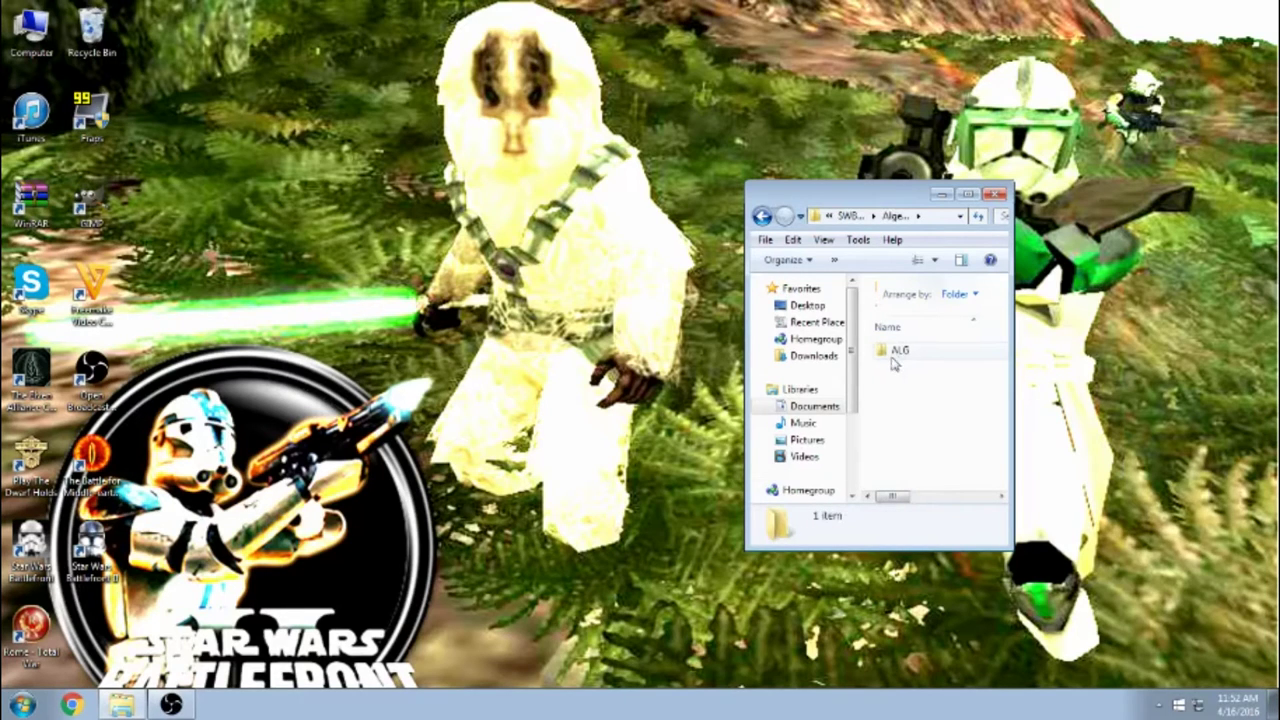
double_click(897, 355)
double_click(899, 352)
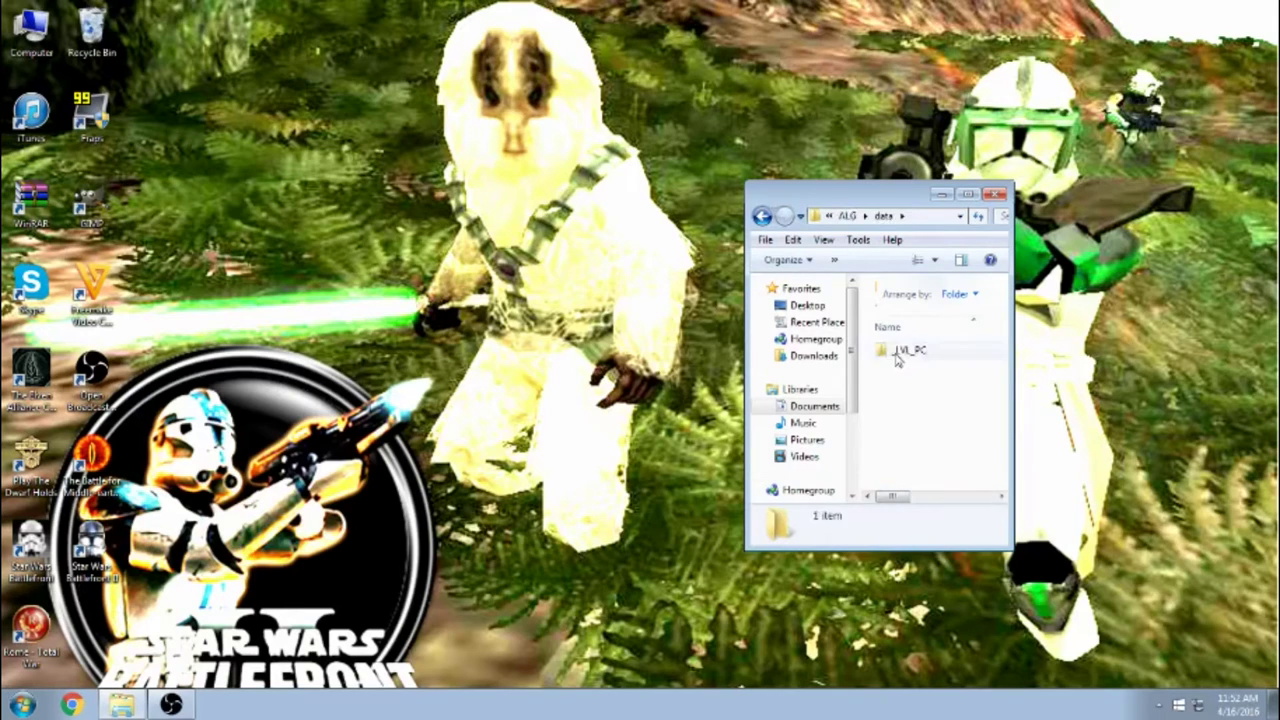
double_click(897, 356)
double_click(899, 369)
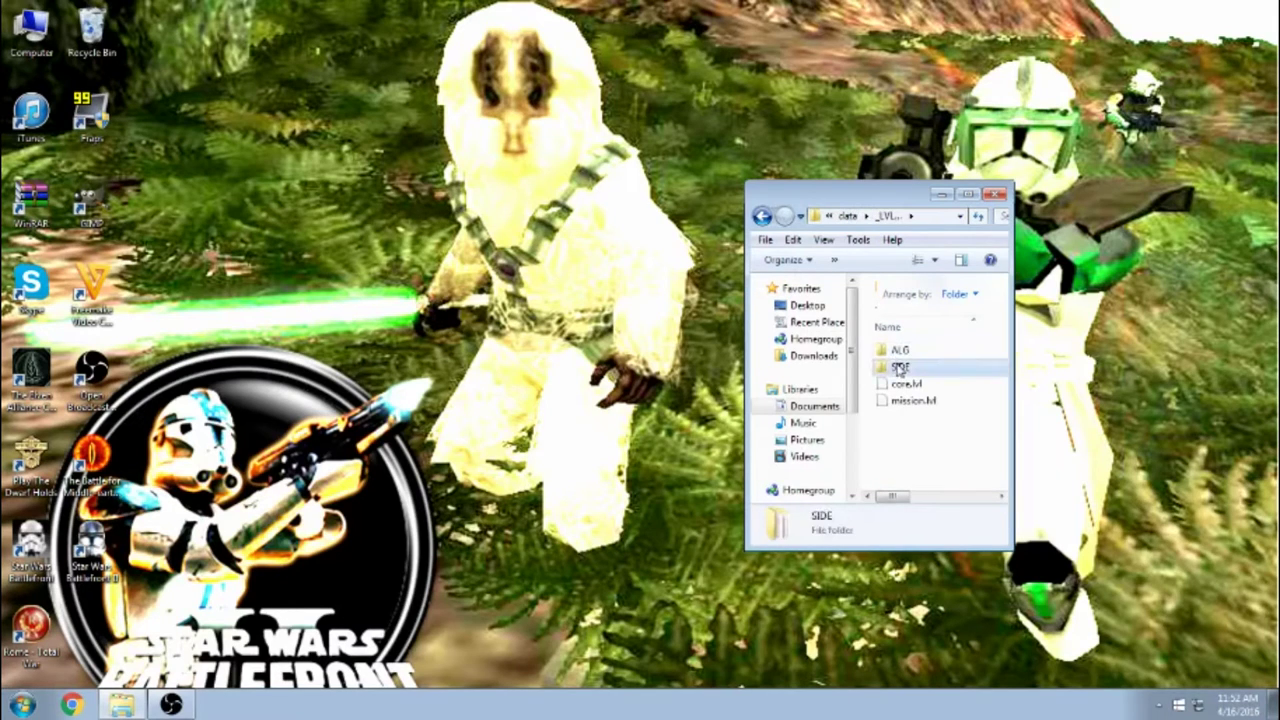
left_click_drag(912, 456, 908, 346)
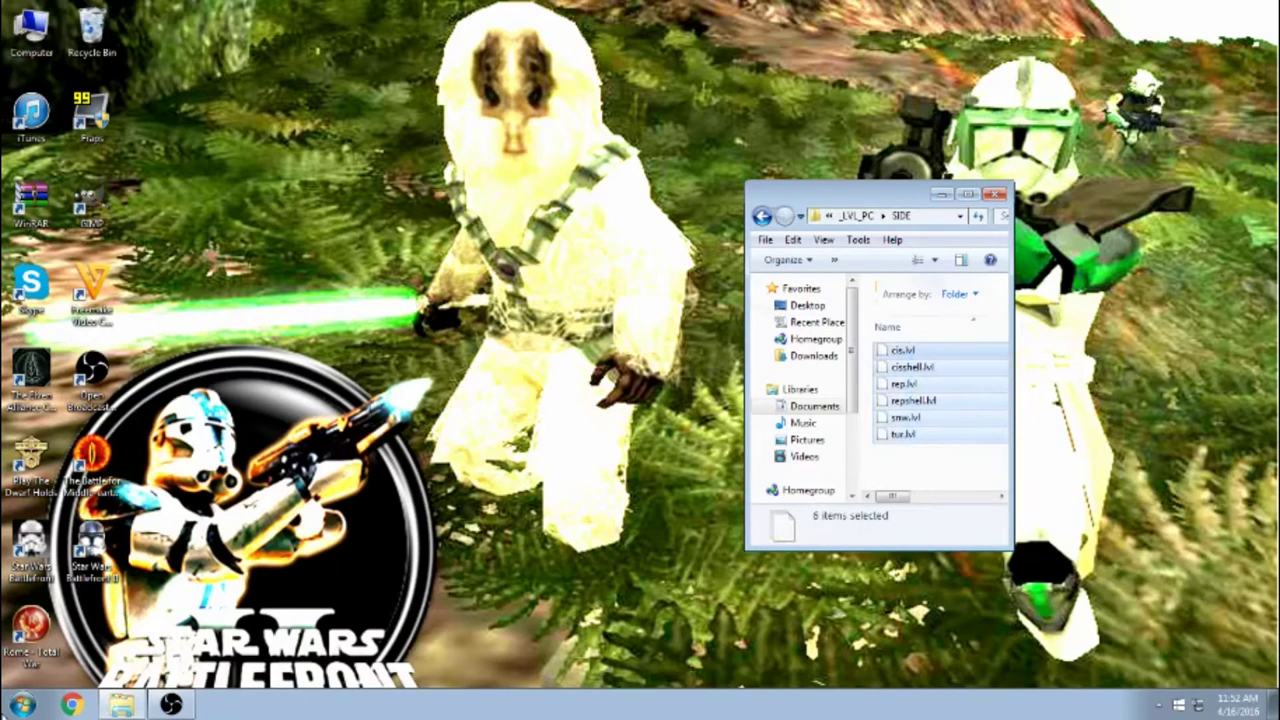
- Open Program Files (x86) on the Local Disk in a second file window
left_click(8, 711)
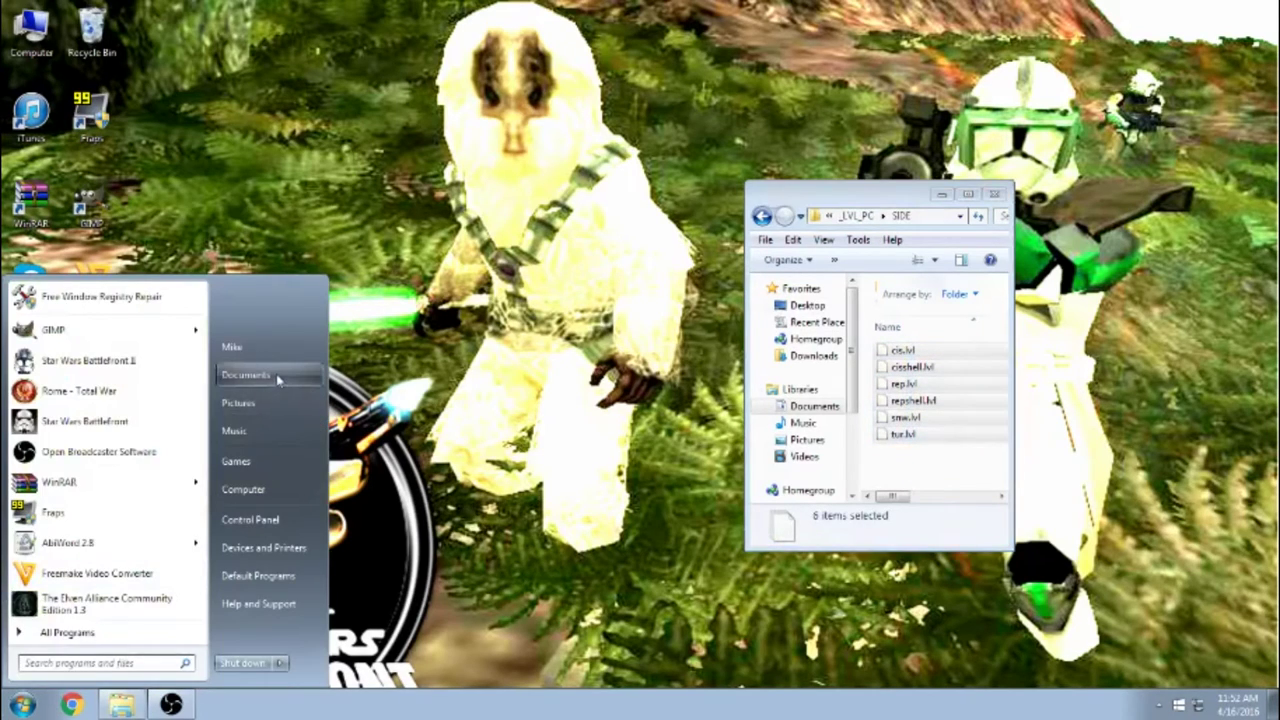
left_click(248, 375)
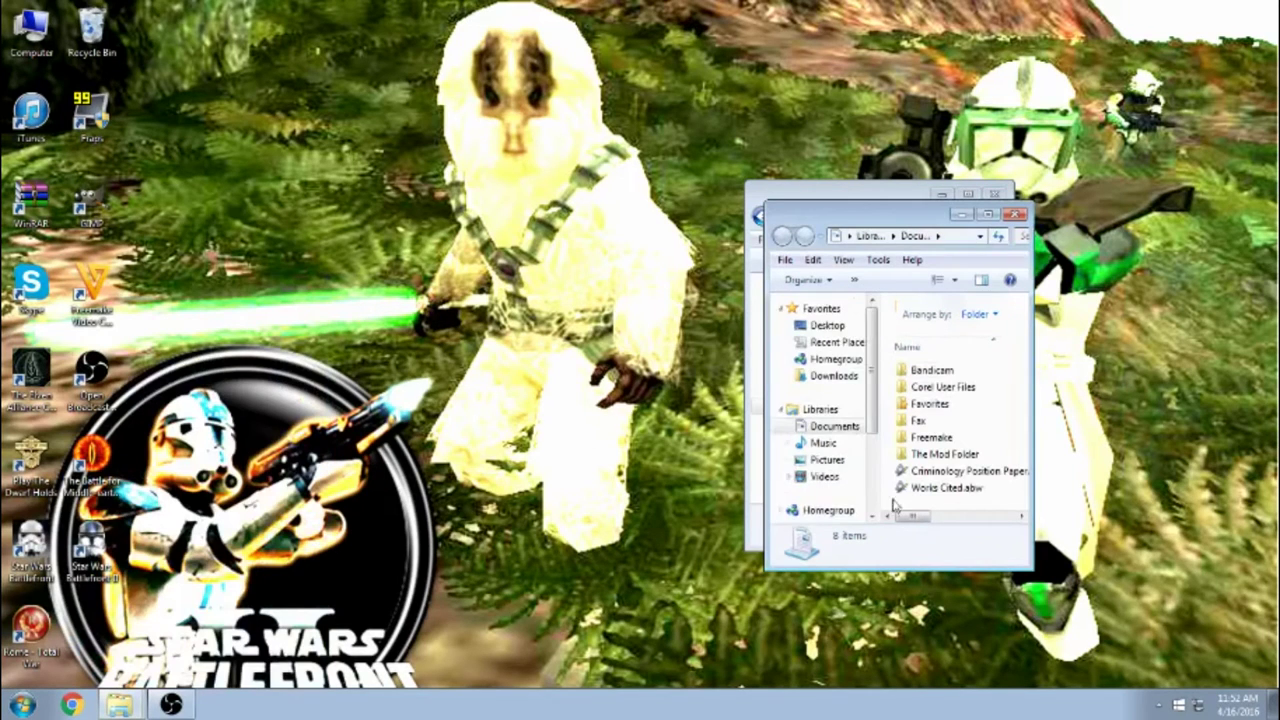
scroll(871, 518, "down", 1)
left_click(840, 503)
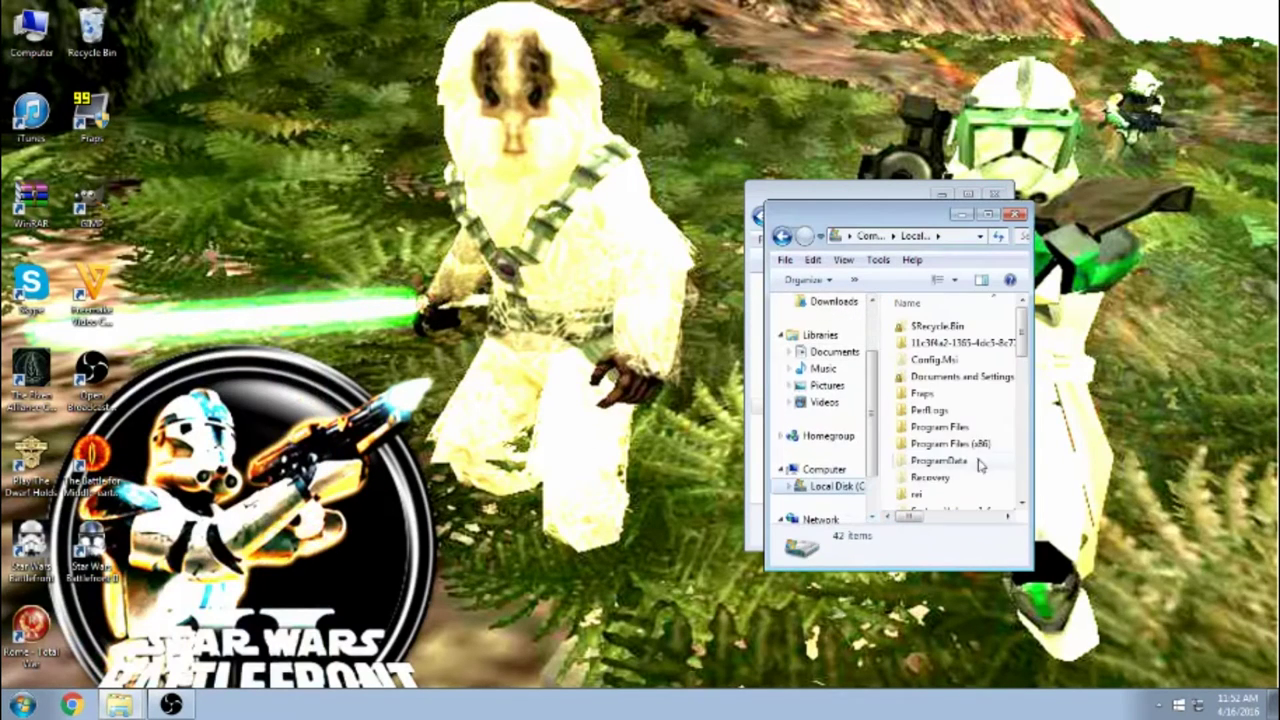
double_click(978, 452)
- Open the Star Wars Battlefront II installation's data\_lvl_pc\side folder and place its window beside the mod's SIDE window
scroll(958, 430, "down", 3)
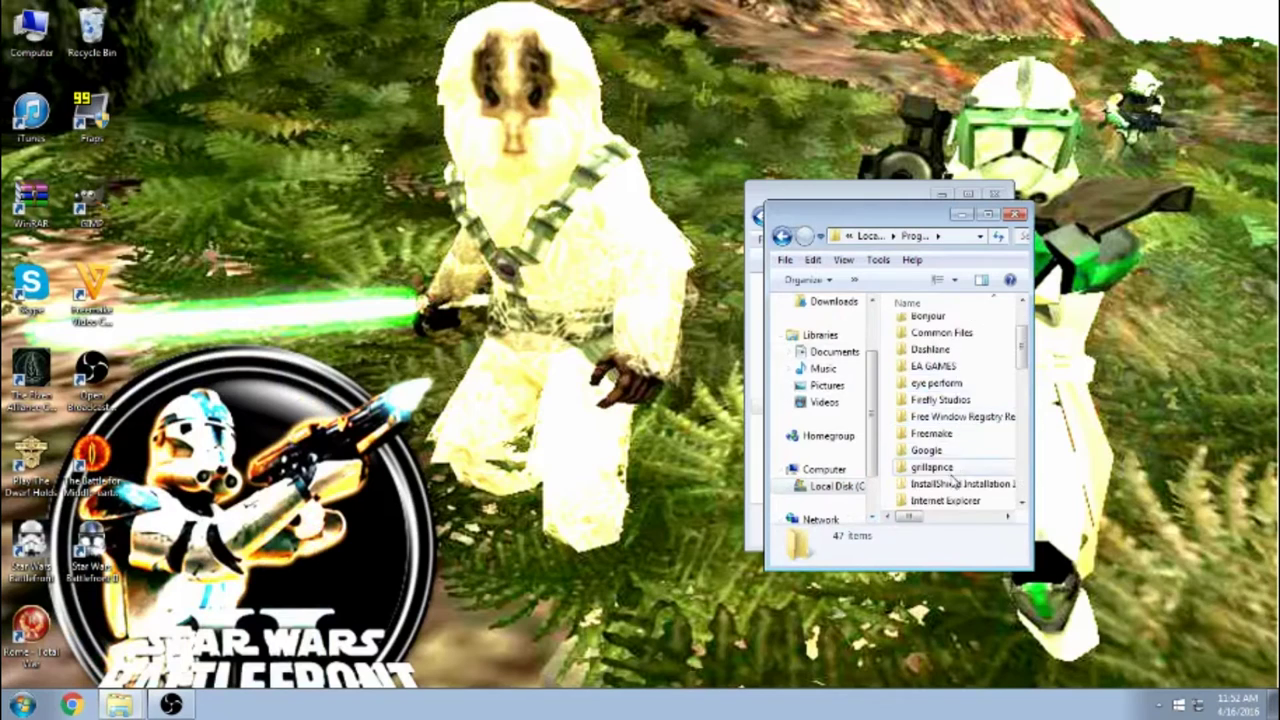
left_click(945, 452)
double_click(945, 452)
double_click(946, 347)
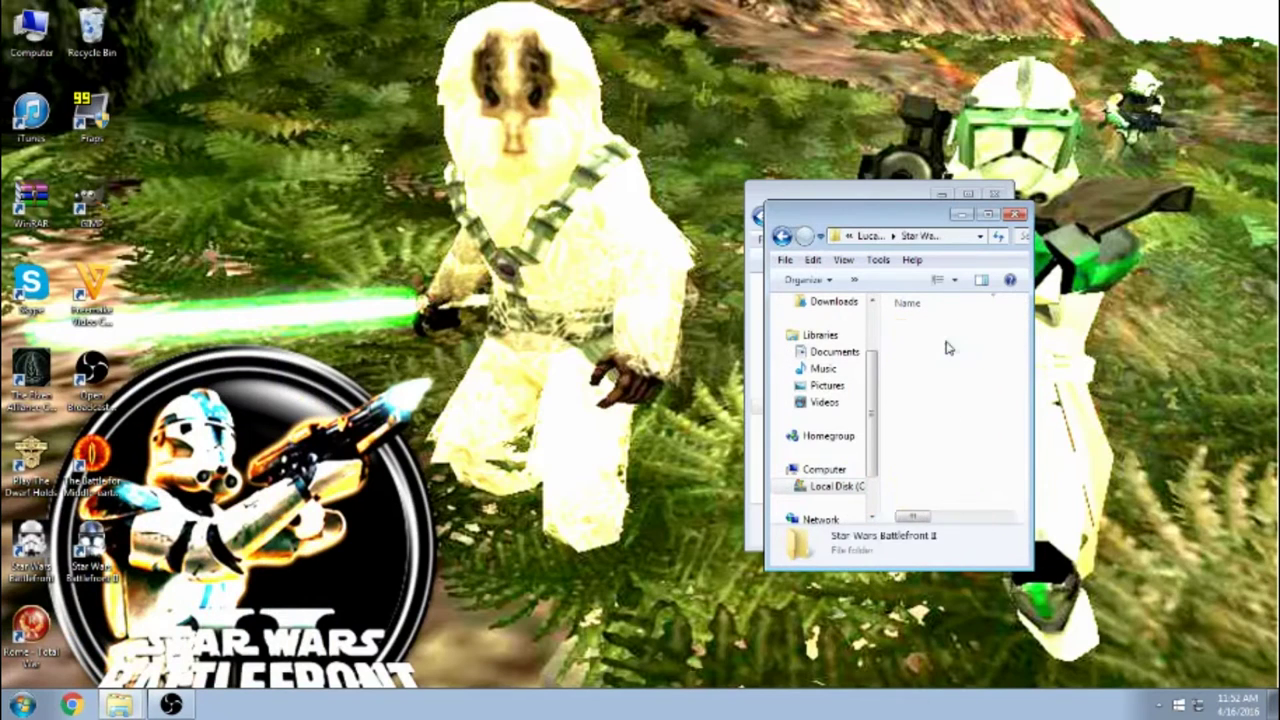
double_click(940, 396)
double_click(920, 342)
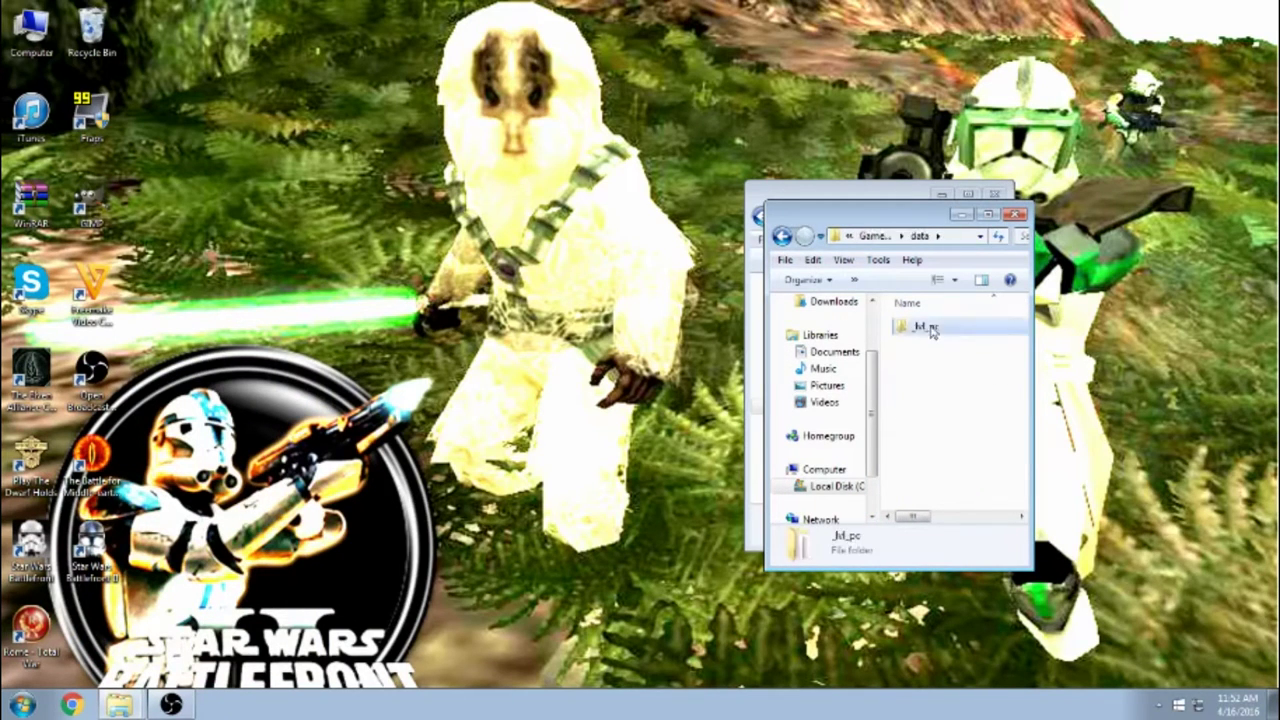
double_click(918, 326)
scroll(924, 392, "down", 3)
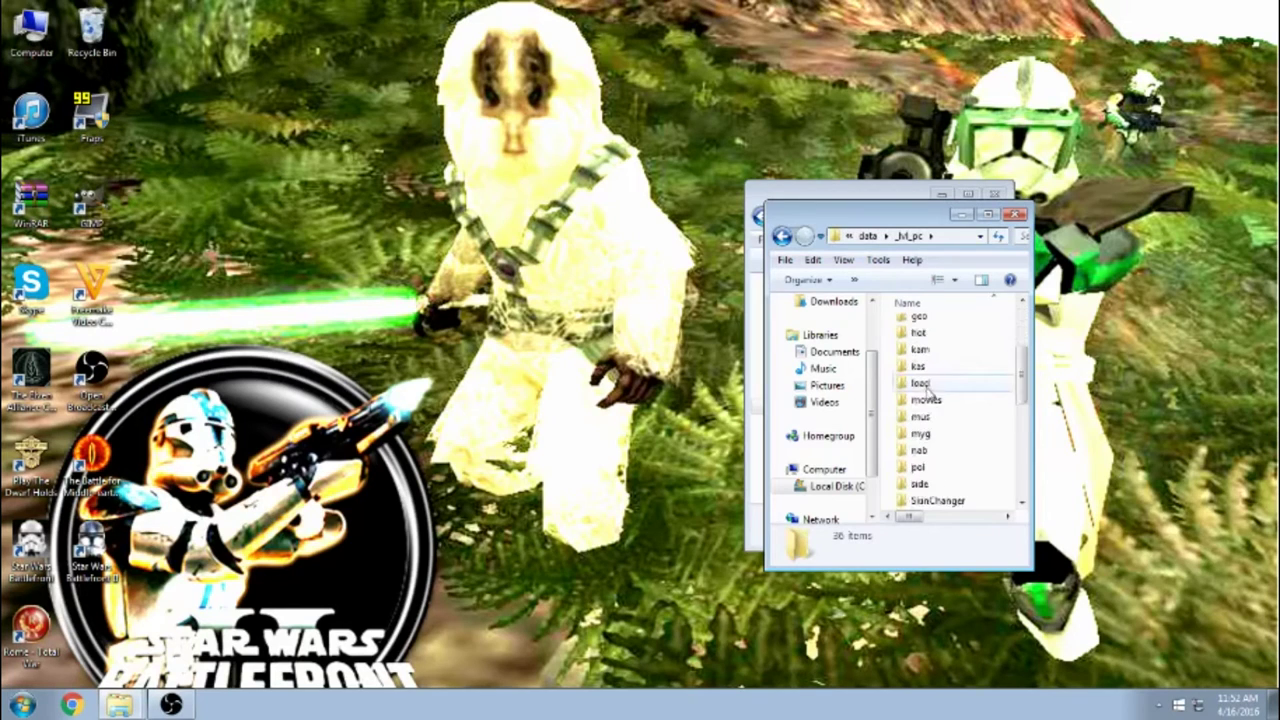
double_click(922, 484)
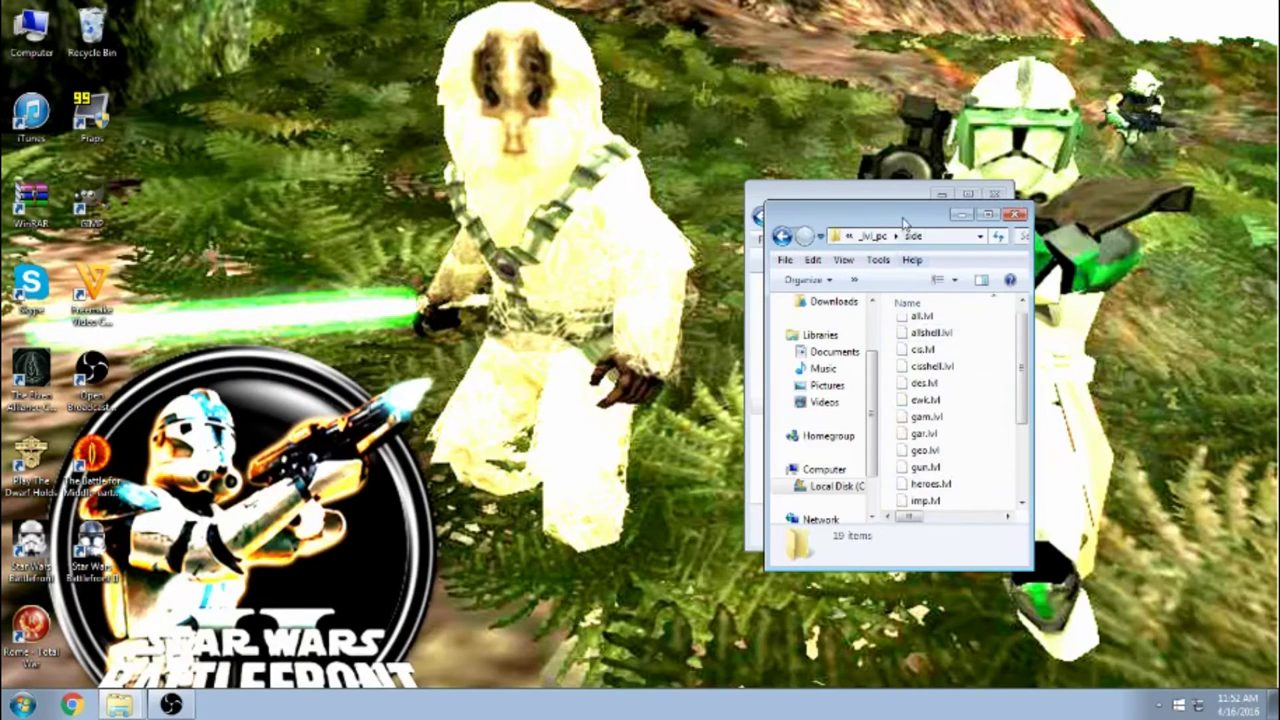
left_click_drag(912, 218, 557, 218)
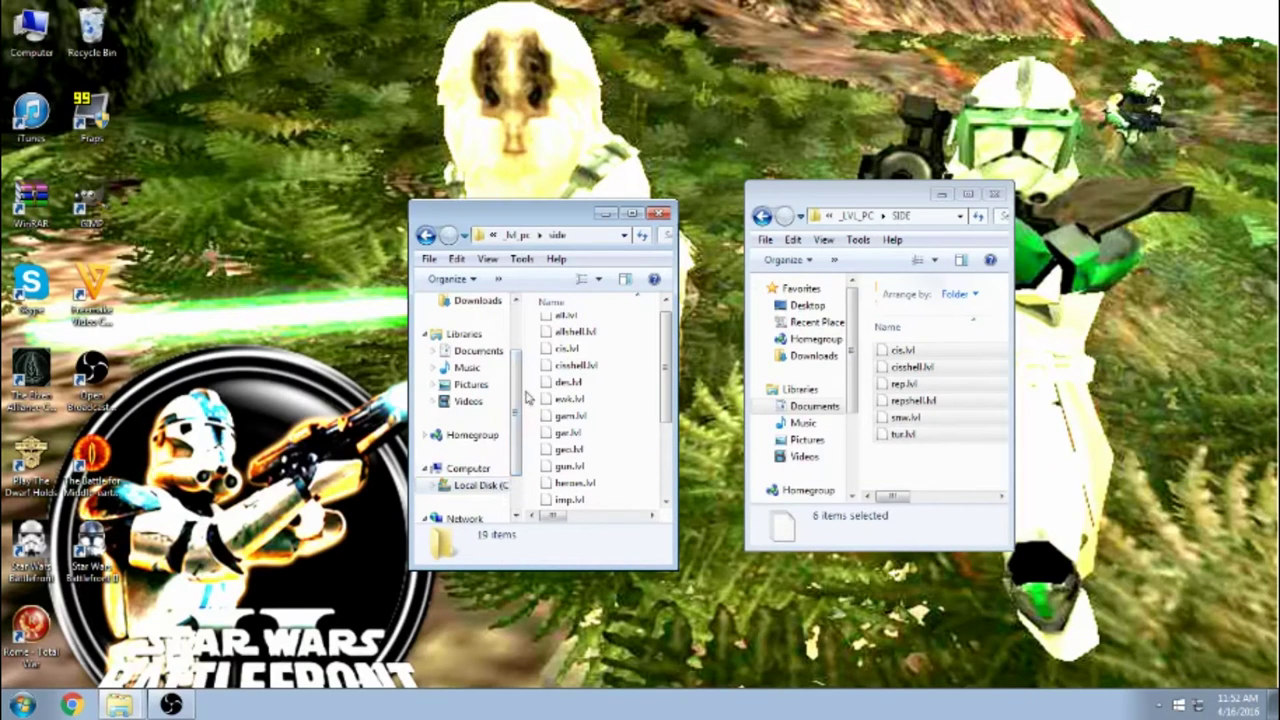
- Move cis.lvl and cisshell.lvl out of the game's side folder onto the desktop
scroll(583, 400, "up", 1)
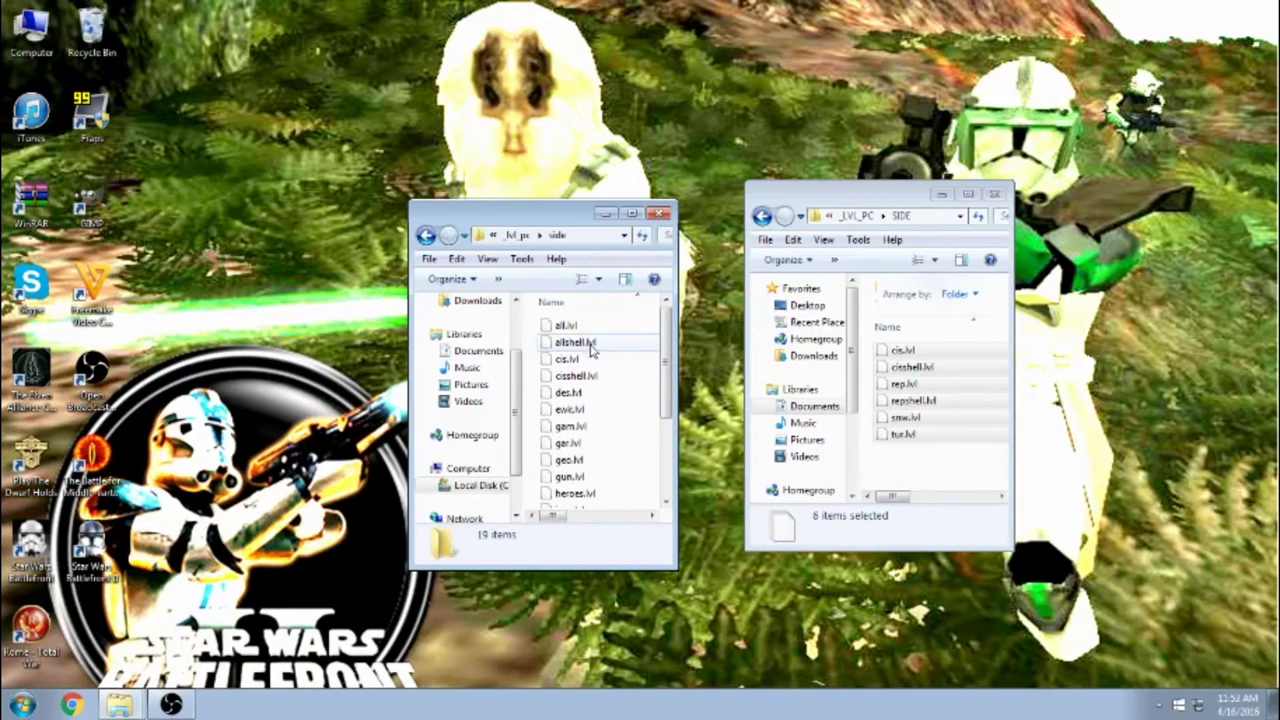
scroll(602, 400, "down", 2)
scroll(602, 400, "up", 2)
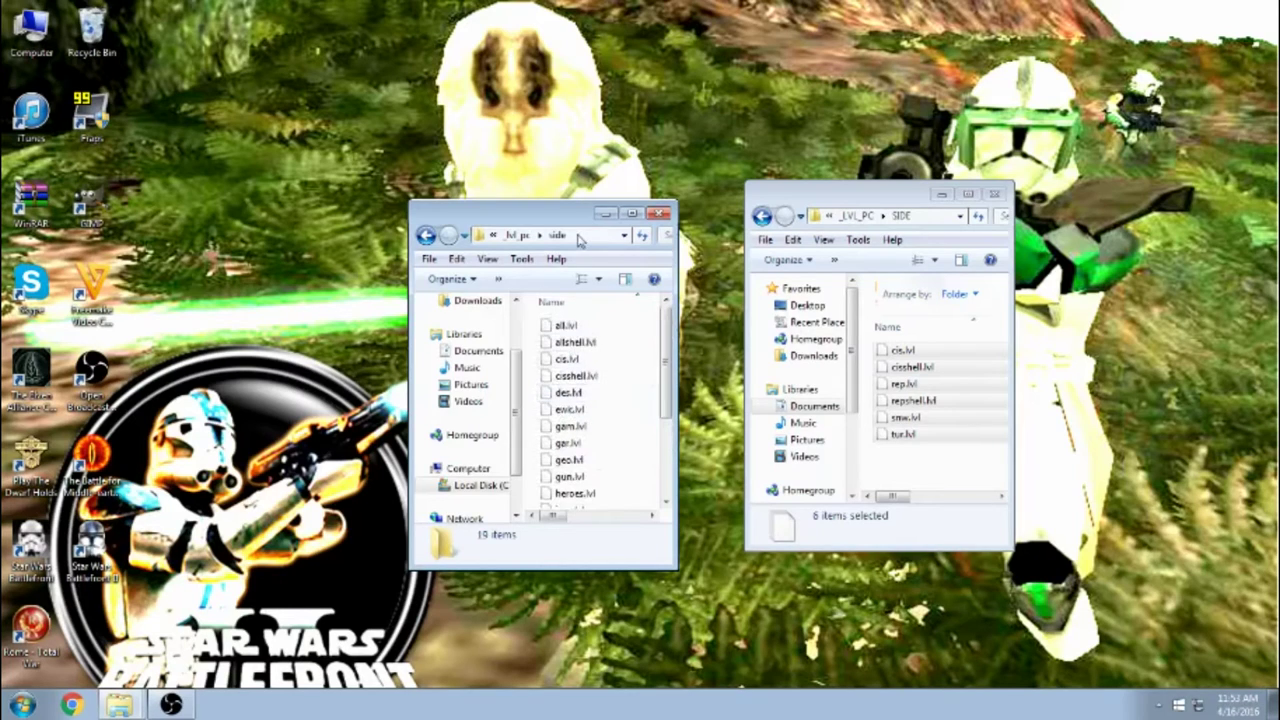
left_click(589, 360)
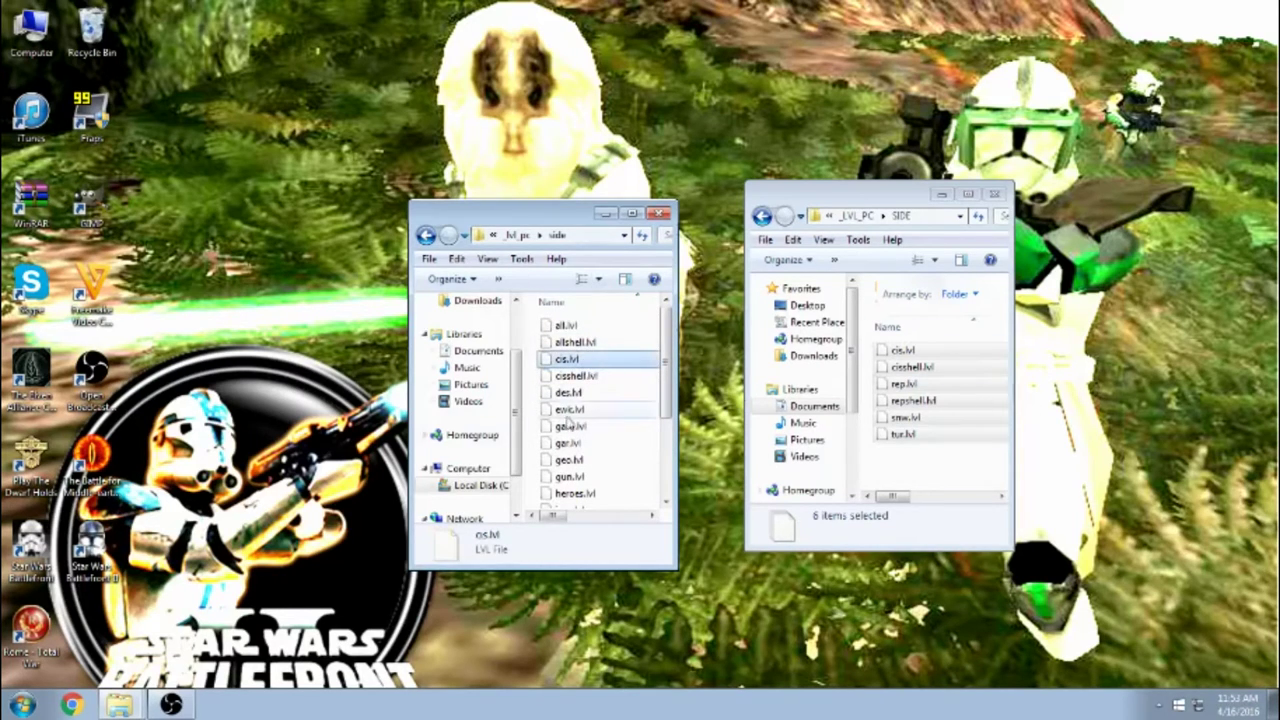
left_click(589, 376, "ctrl")
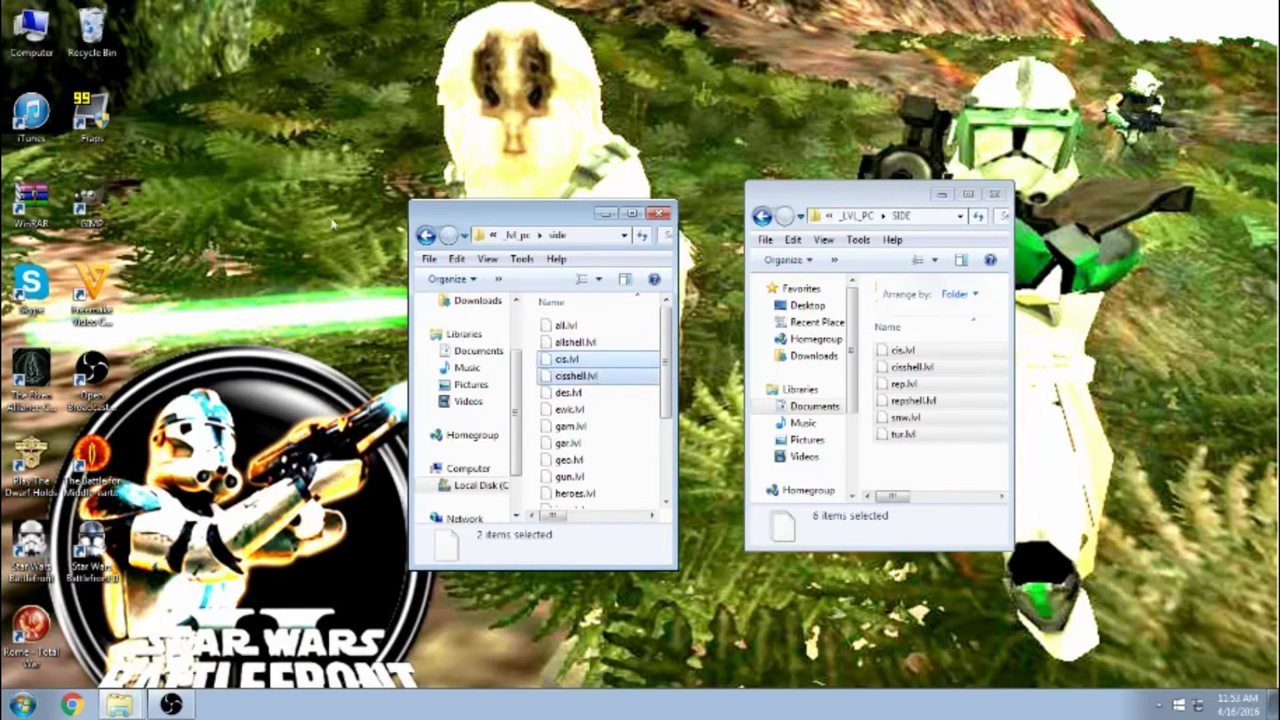
left_click_drag(333, 224, 219, 109)
left_click(627, 405)
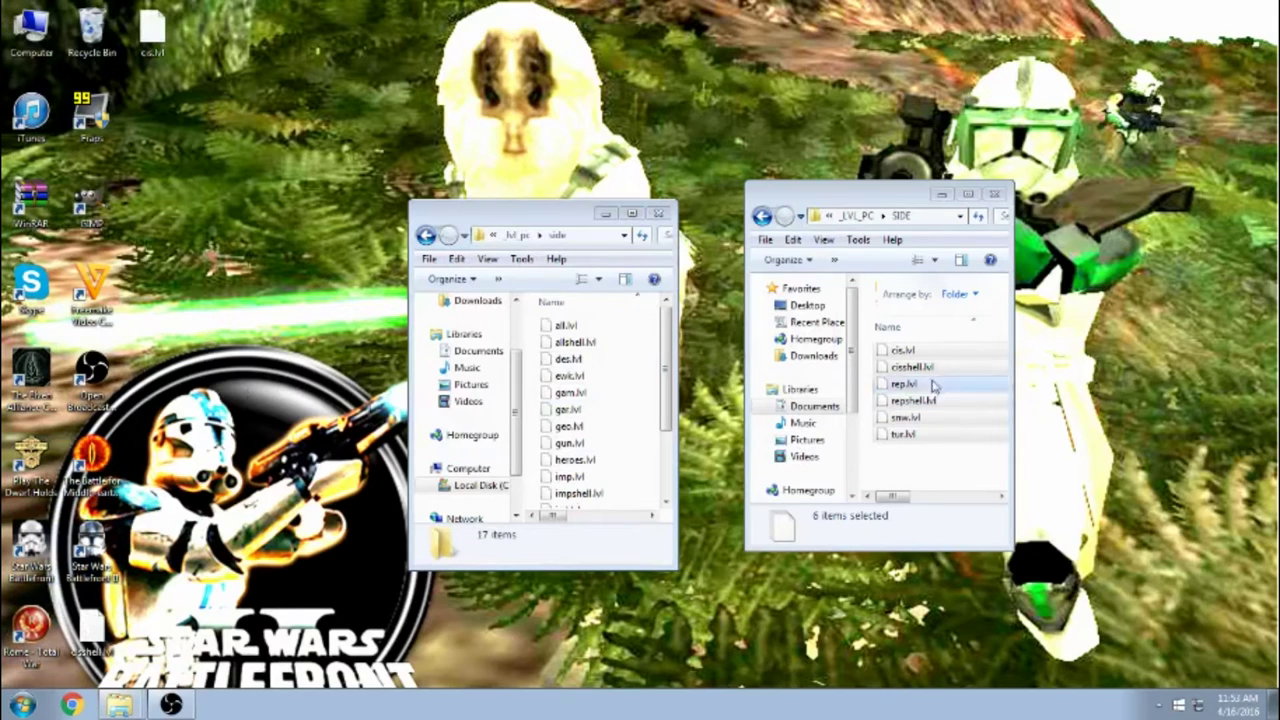
- Move rep.lvl, repshell.lvl, snw.lvl and tur.lvl out of the game's side folder onto the desktop, granting administrator permission
left_click_drag(667, 418, 668, 484)
left_click(591, 435)
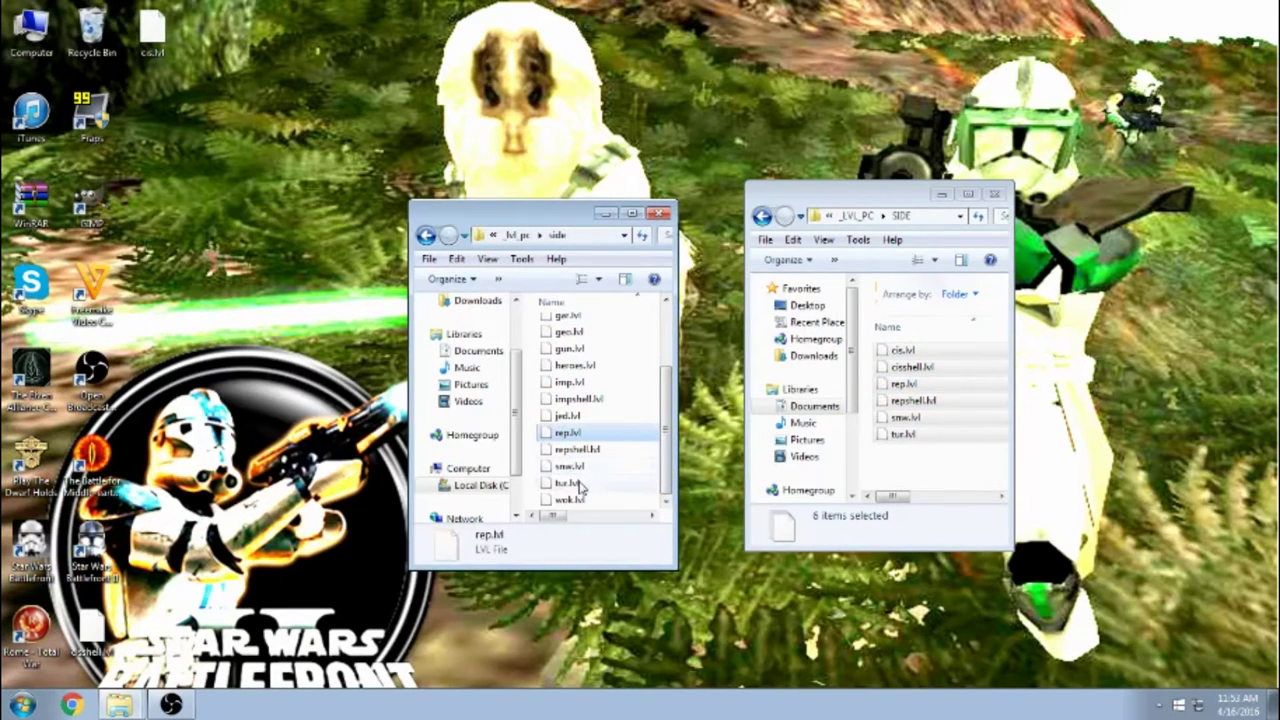
left_click(590, 485, "shift")
left_click_drag(541, 484, 352, 474)
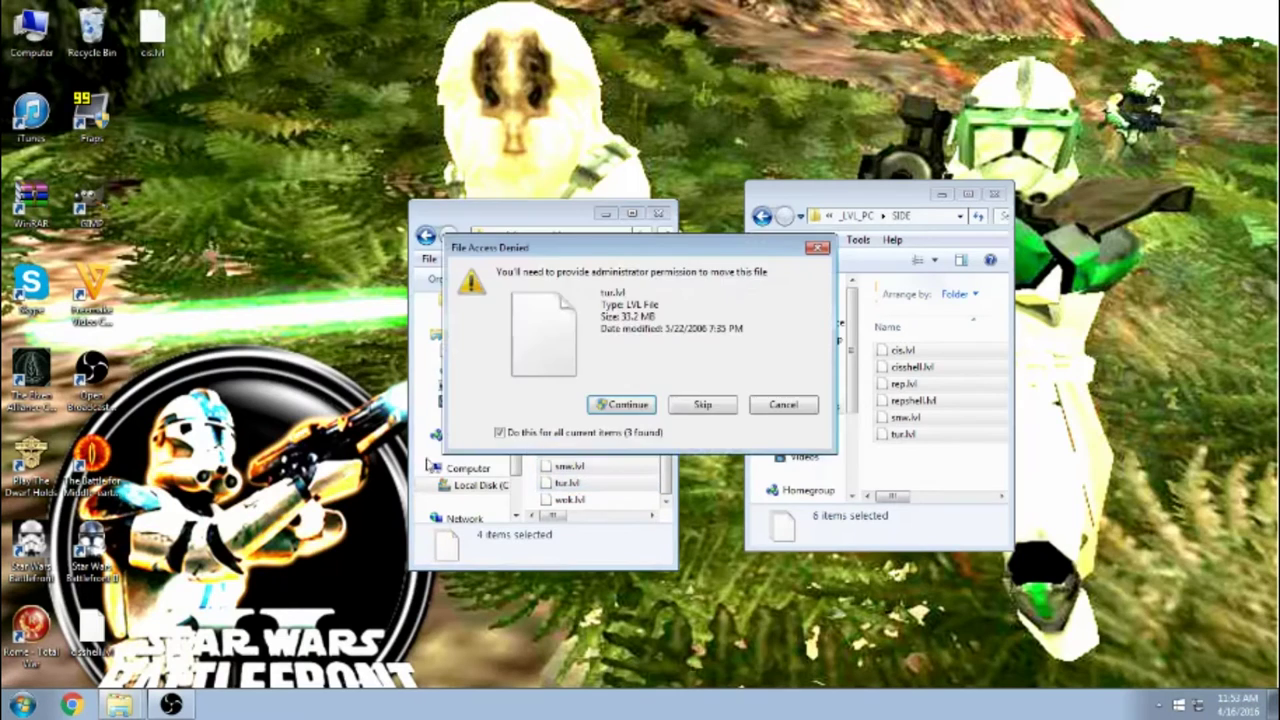
left_click(652, 405)
- Move the mod's six .lvl files into the game's side folder, and line up the original snw.lvl with the other originals on the desktop
left_click(905, 352)
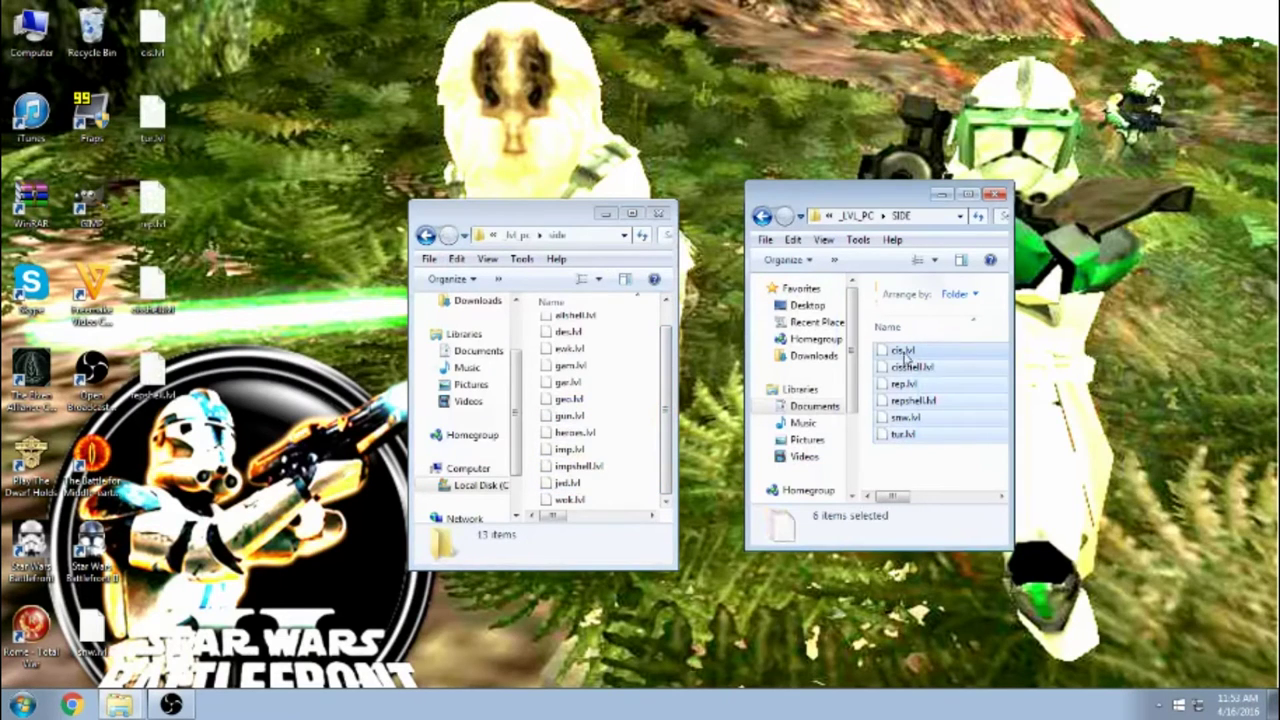
left_click_drag(905, 352, 606, 437)
left_click(636, 403)
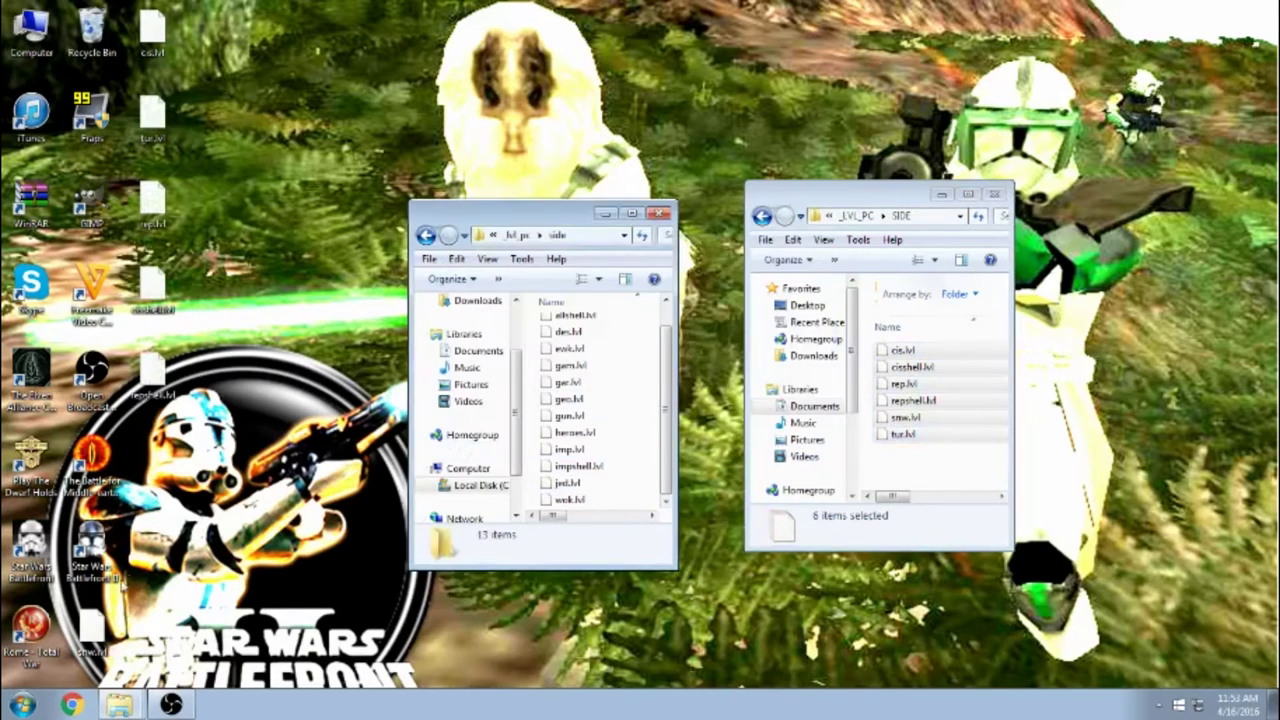
left_click(165, 578)
left_click_drag(92, 625, 152, 465)
left_click_drag(150, 535, 167, 48)
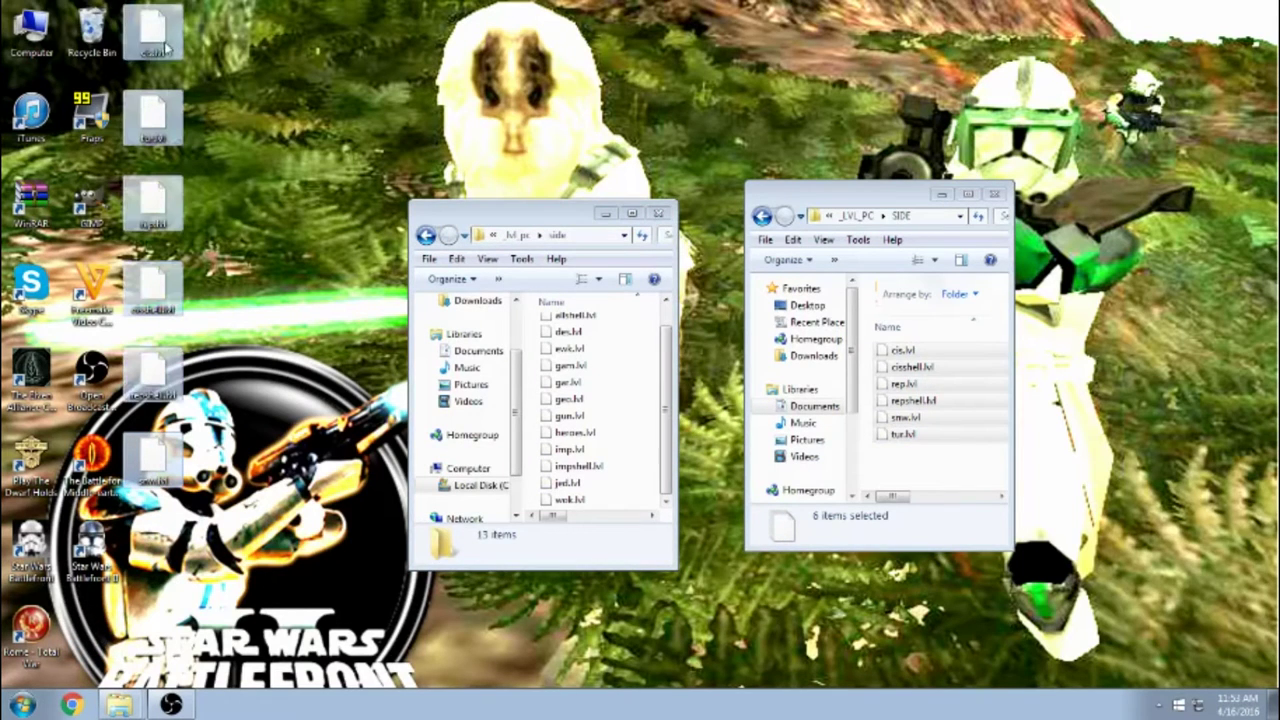
left_click_drag(935, 432, 600, 400)
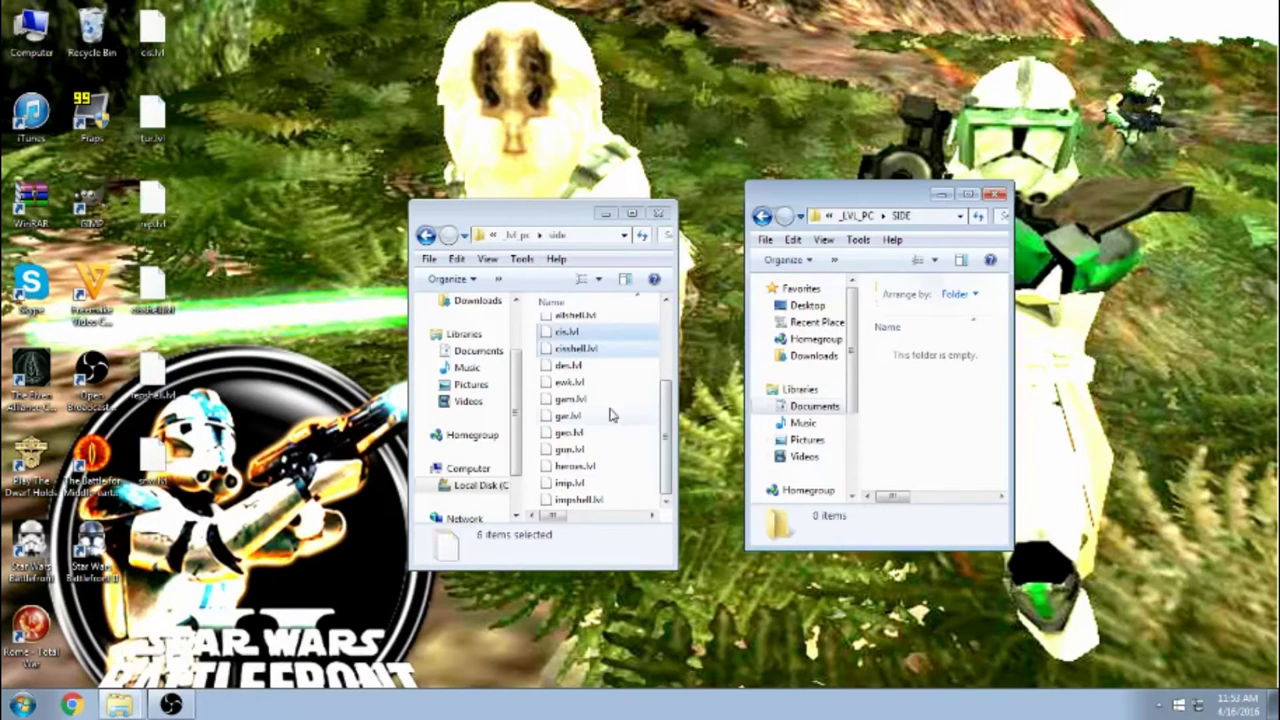
- Put the six original .lvl files from the desktop into the mod's SIDE folder and minimize both file windows
key("ctrl+v")
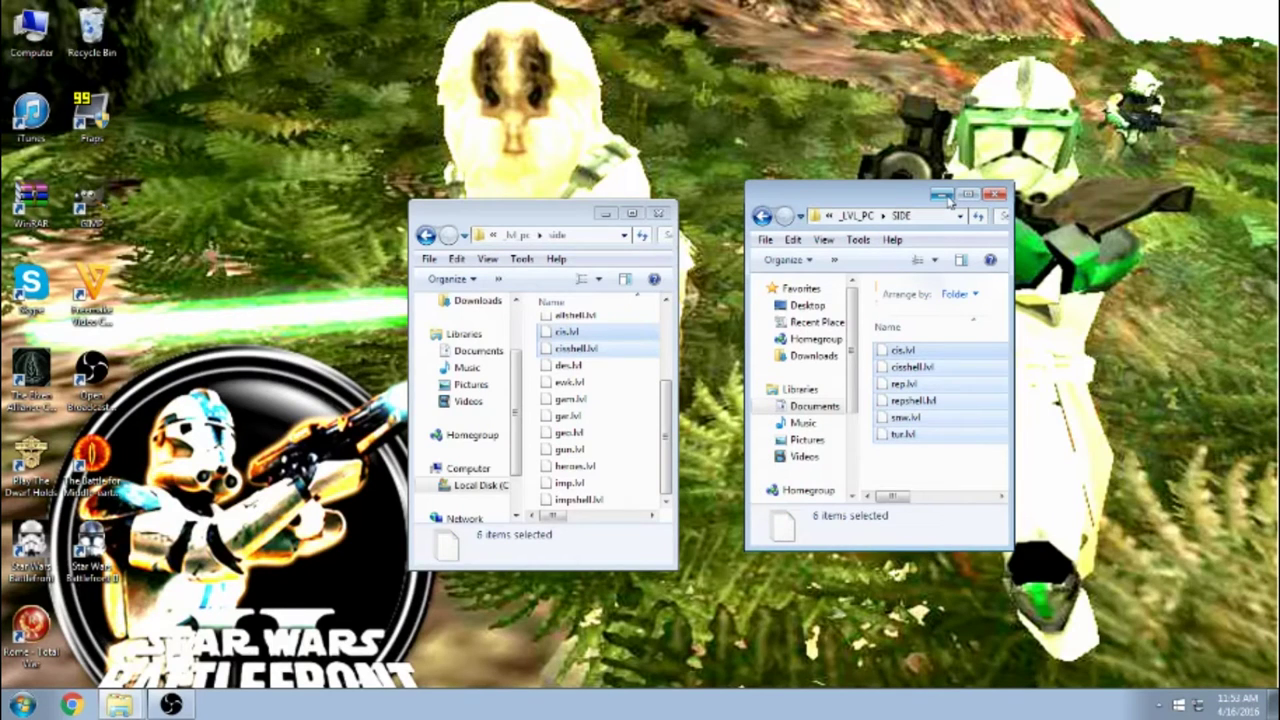
left_click(946, 196)
left_click(605, 213)
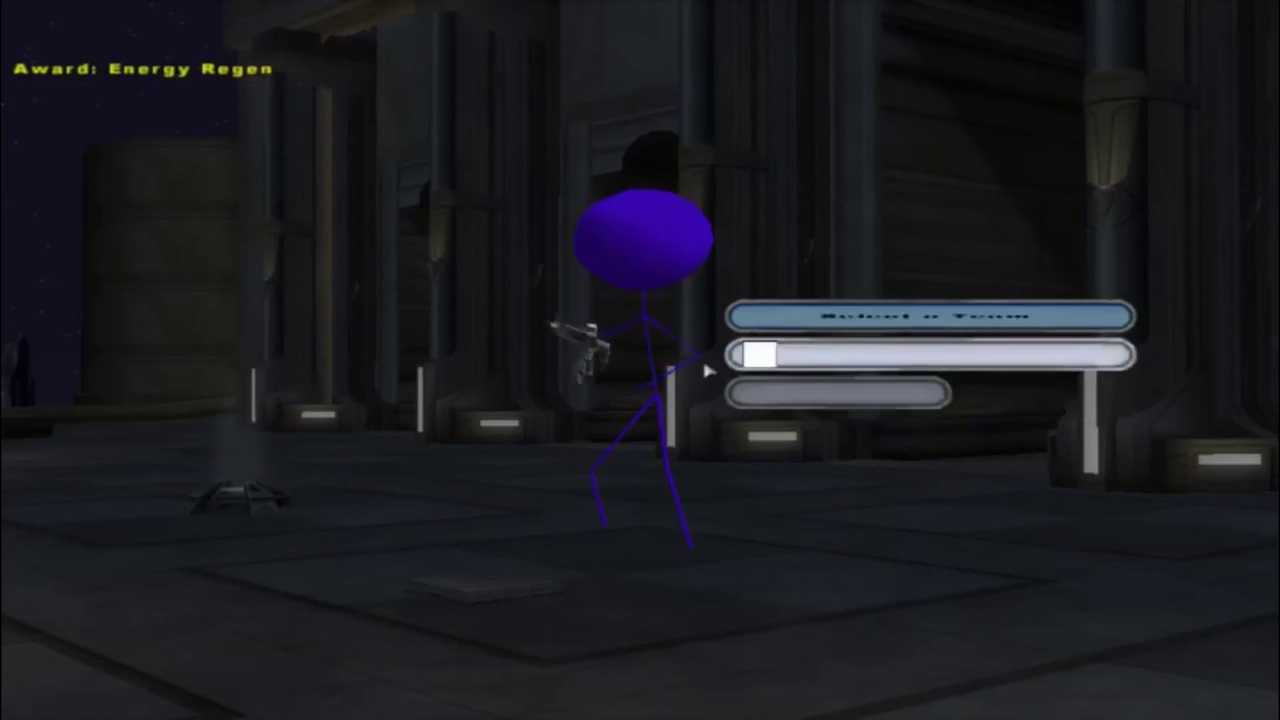
- In Star Wars Battlefront II, join a team, look through the modded unit classes, and spawn as the Super Battle Droid with the M16 semiauto
left_click(892, 354)
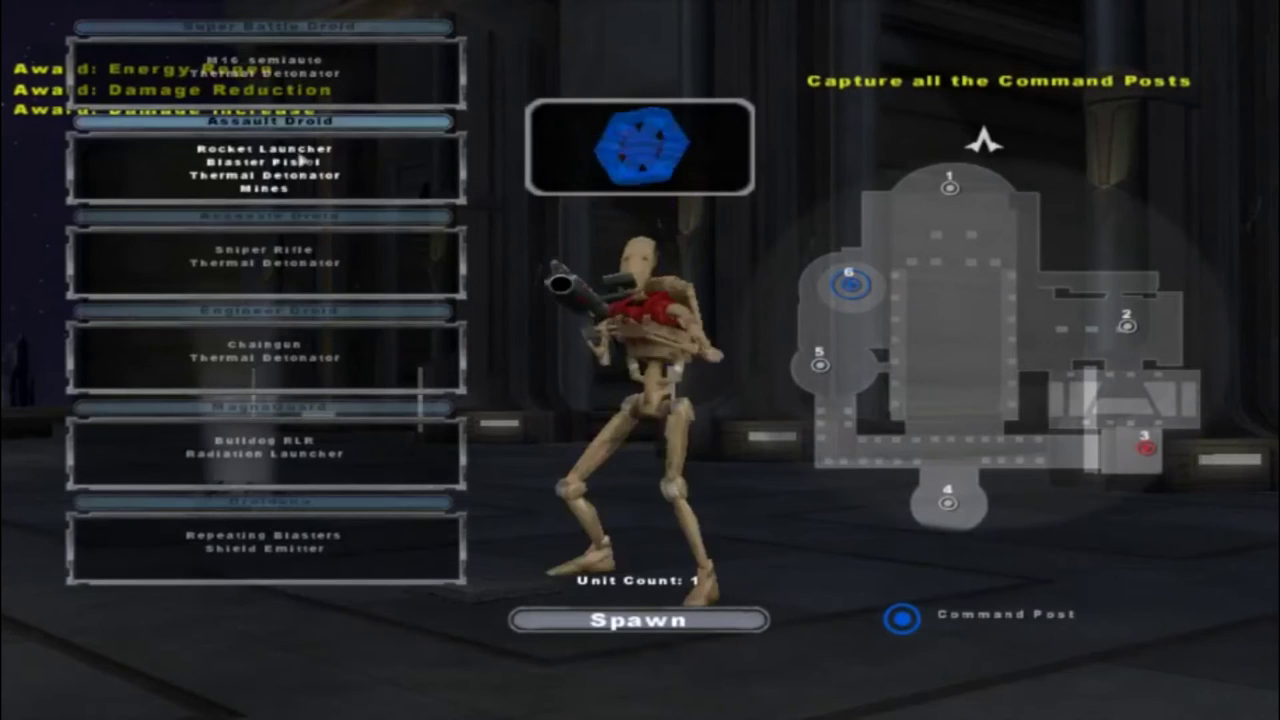
key("Up")
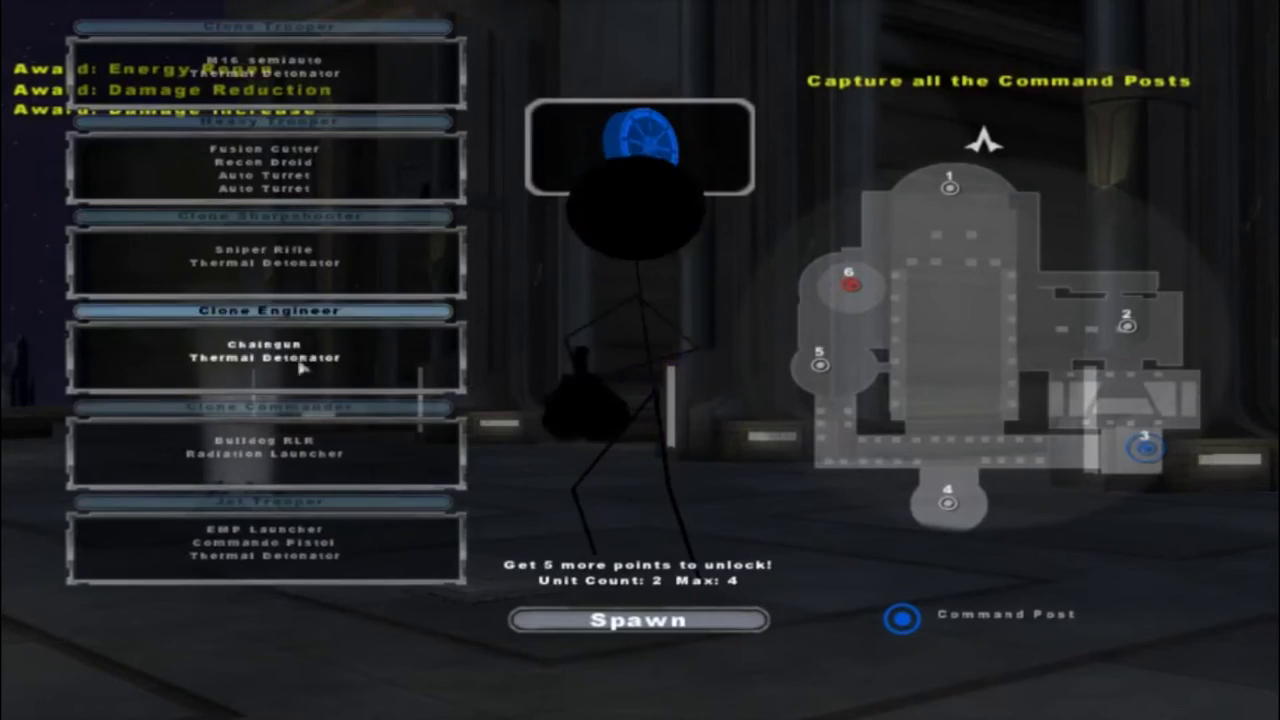
left_click(700, 624)
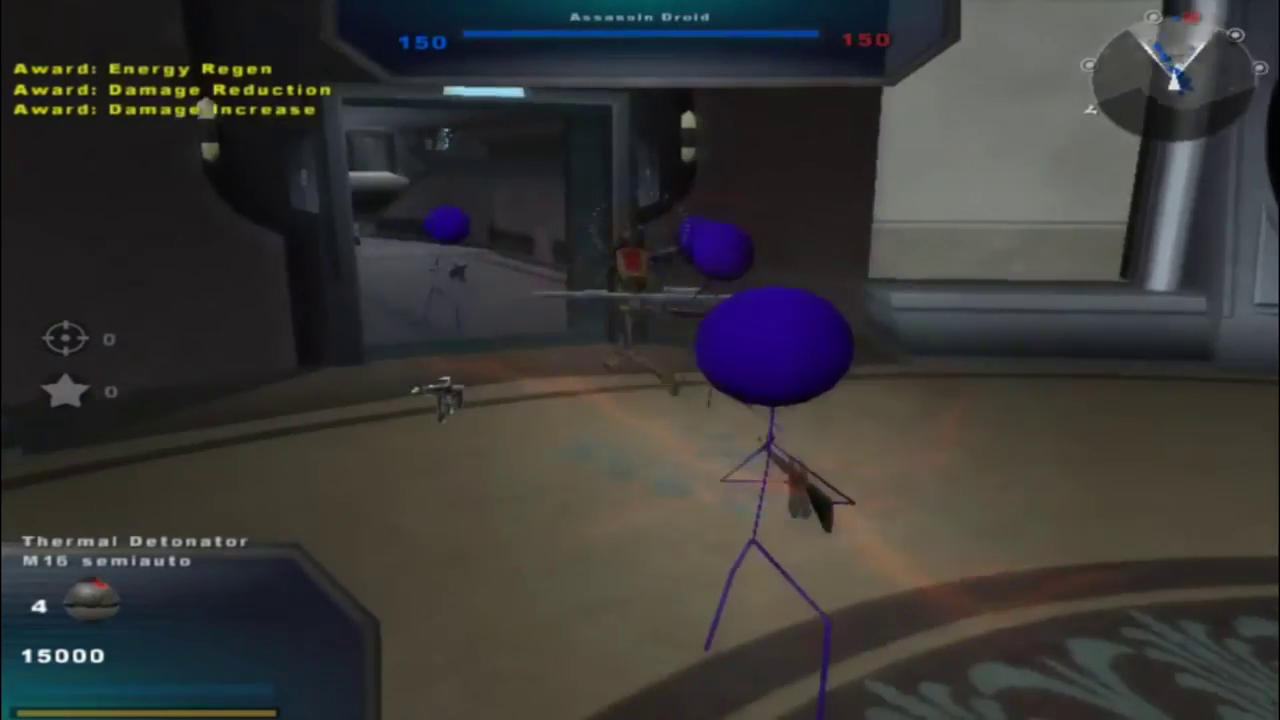
- Run from the spawn point through the hall towards the enemy side, trying out the character's movement, a shot and a jump
key("w")
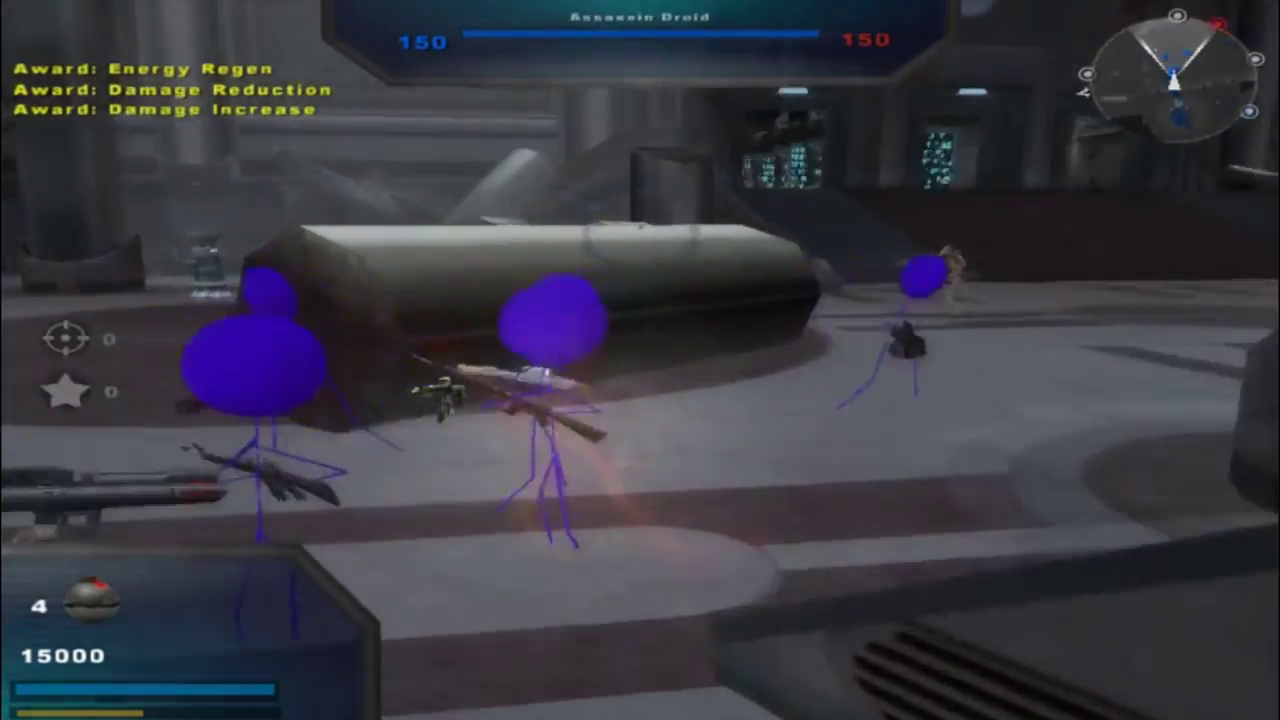
left_click(640, 228)
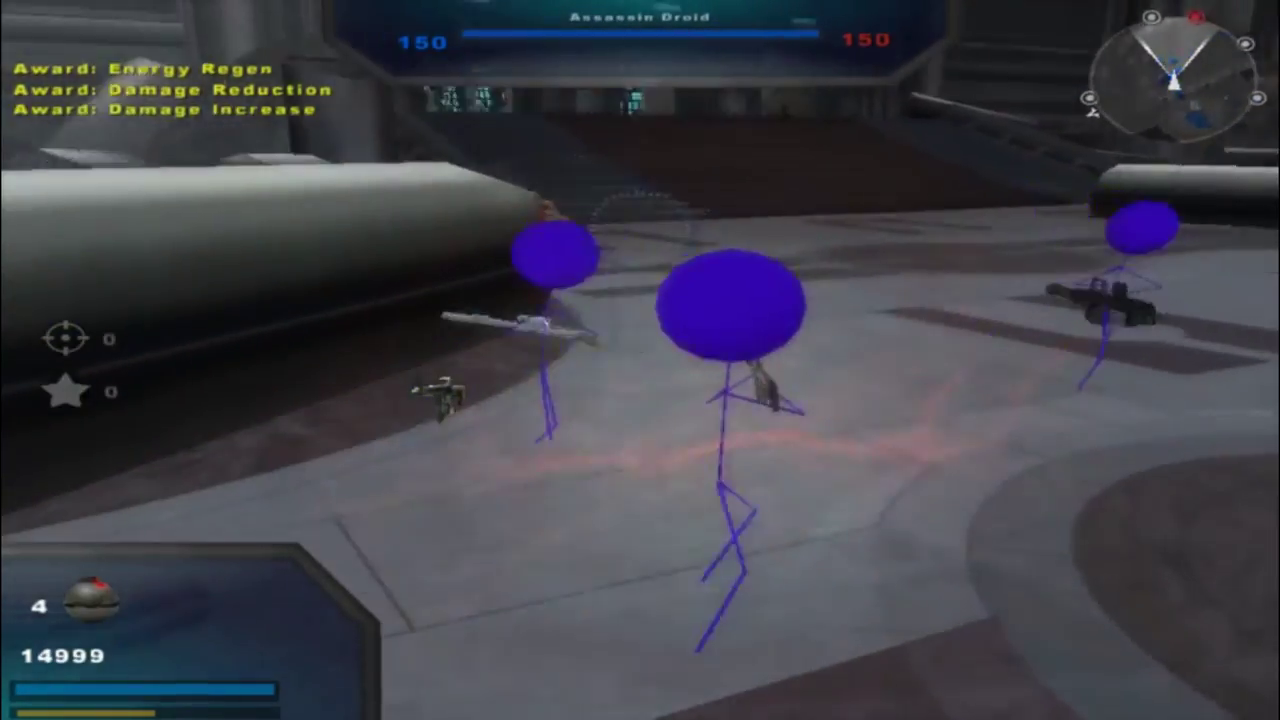
key("w")
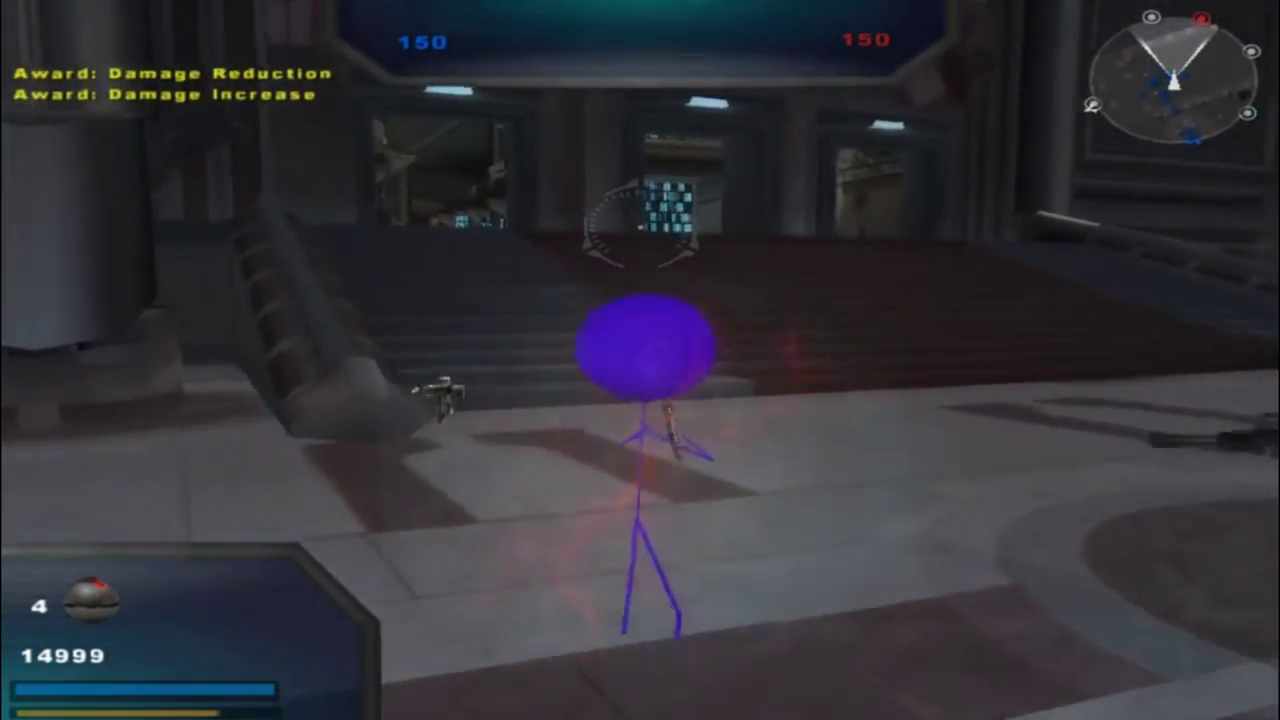
key("w")
key("space")
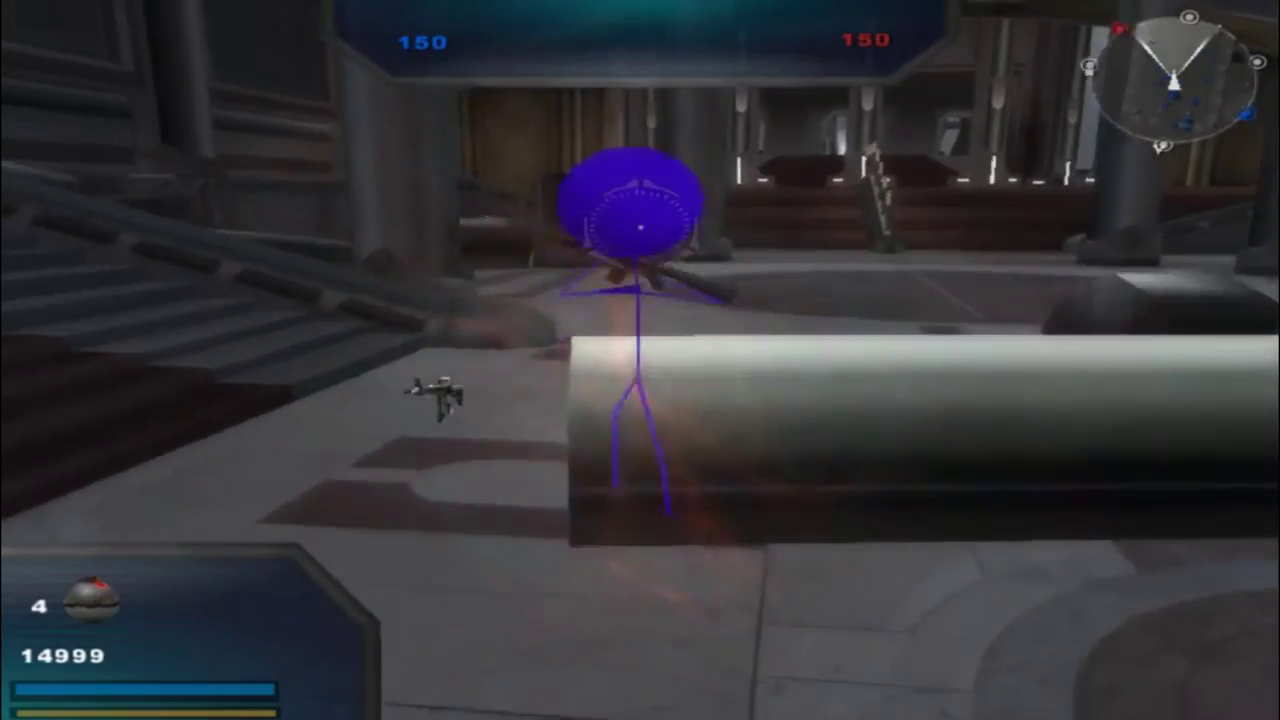
key("w")
key("w")
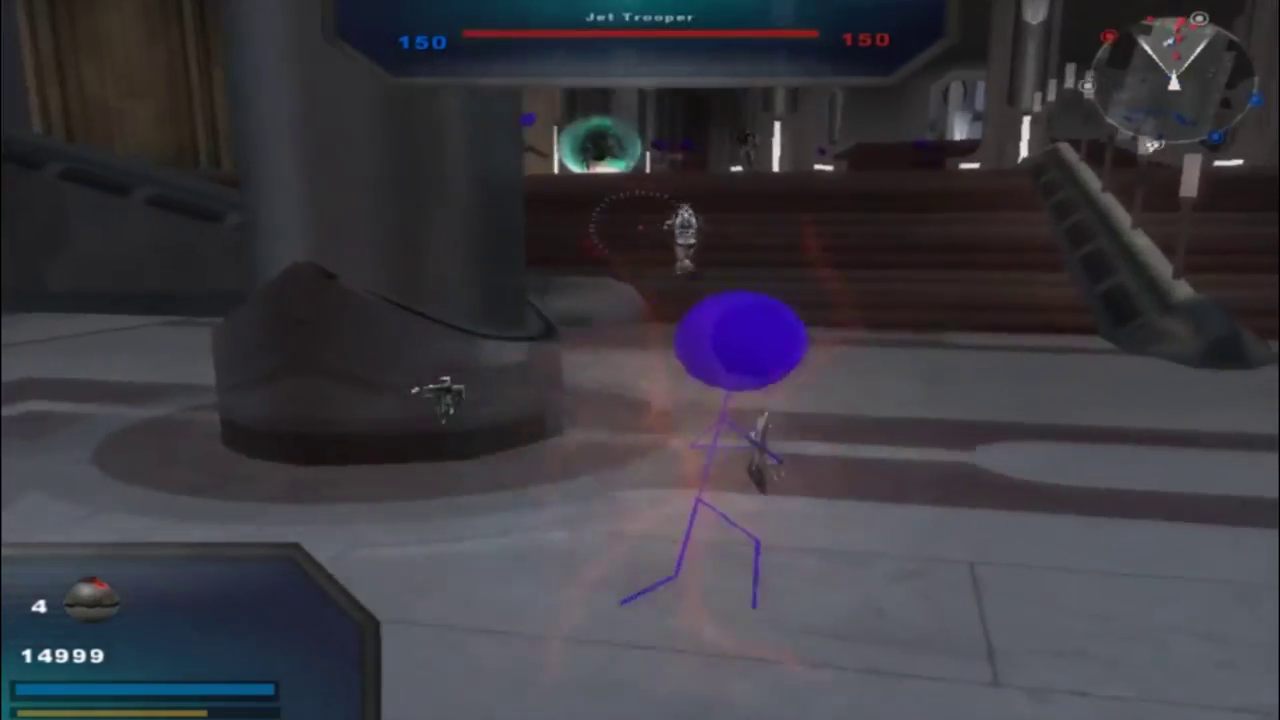
- Advance up the stairs while shooting the Jet Trooper and Clone Troopers with the M16 semiauto
key("w")
left_click(640, 228)
left_click(640, 228)
left_click(640, 228)
left_click(640, 228)
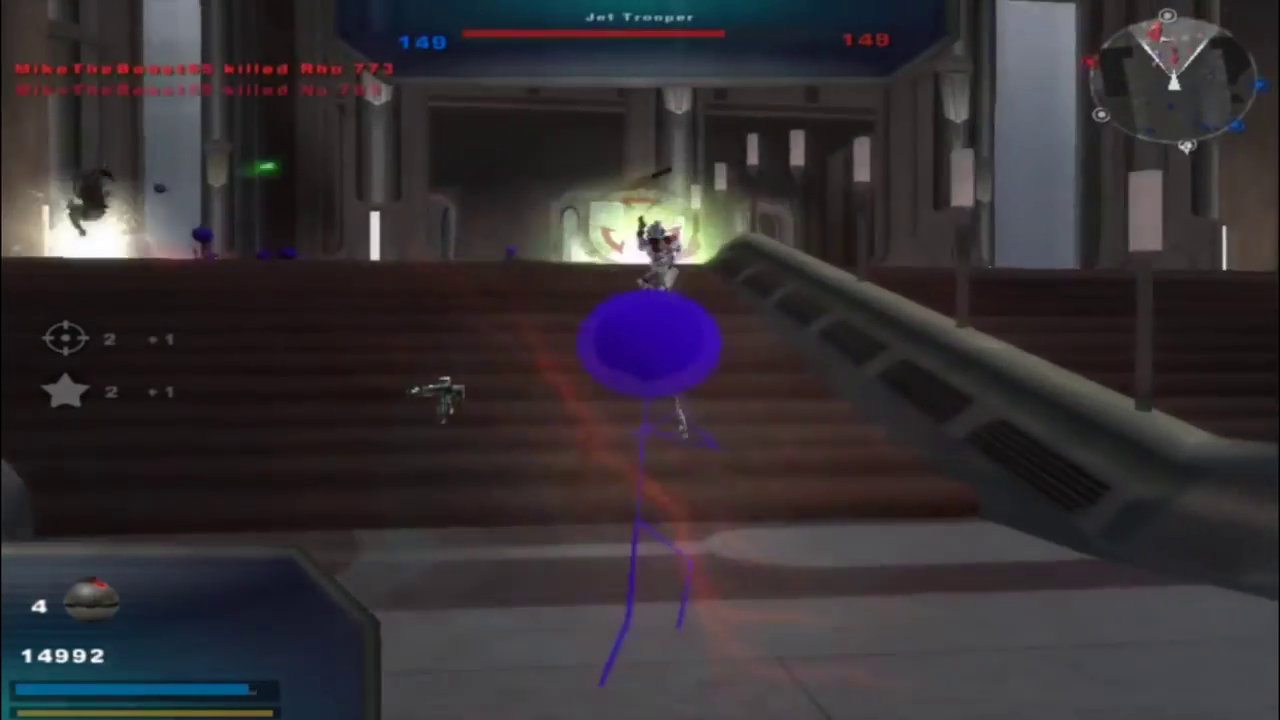
key("w")
left_click(637, 220)
left_click(637, 220)
left_click(637, 220)
left_click(637, 220)
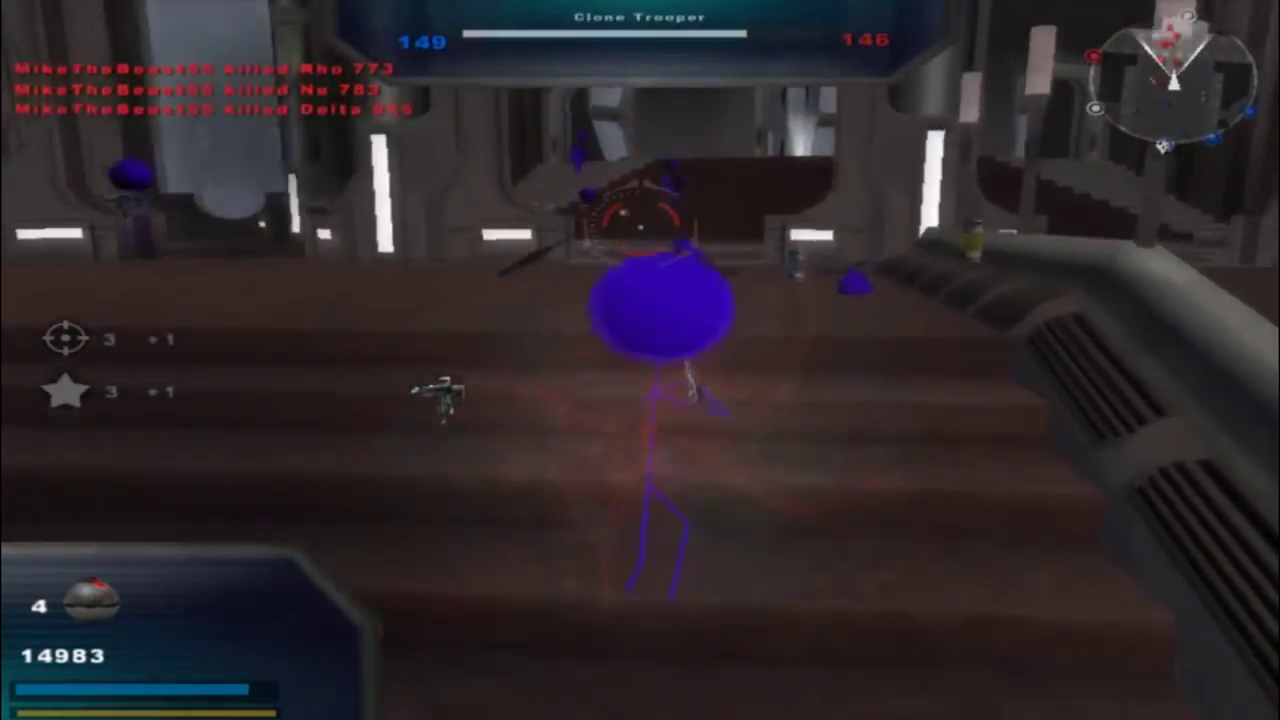
key("w")
left_click(637, 220)
left_click(637, 220)
left_click(637, 220)
left_click(637, 220)
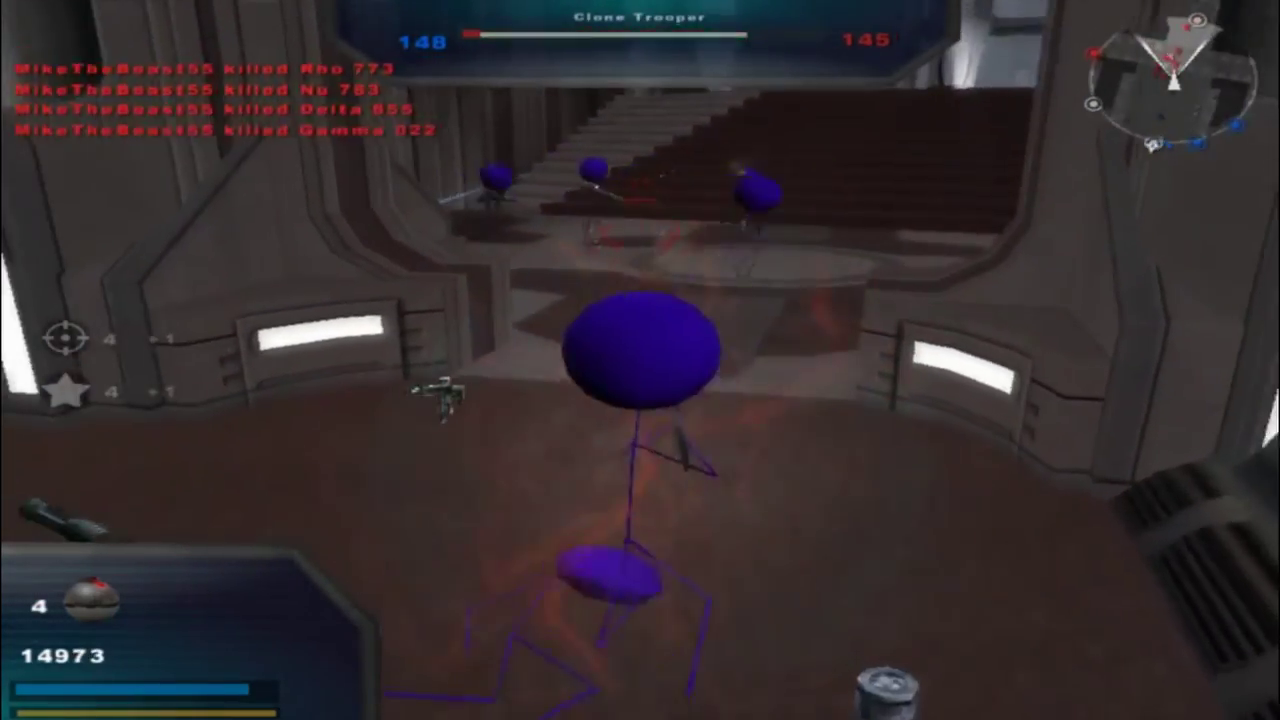
- Fight through the inner corridors with the M16 semiauto, shooting the clone units up to the Clone Commander
key("w")
left_click(637, 220)
left_click(637, 220)
key("s")
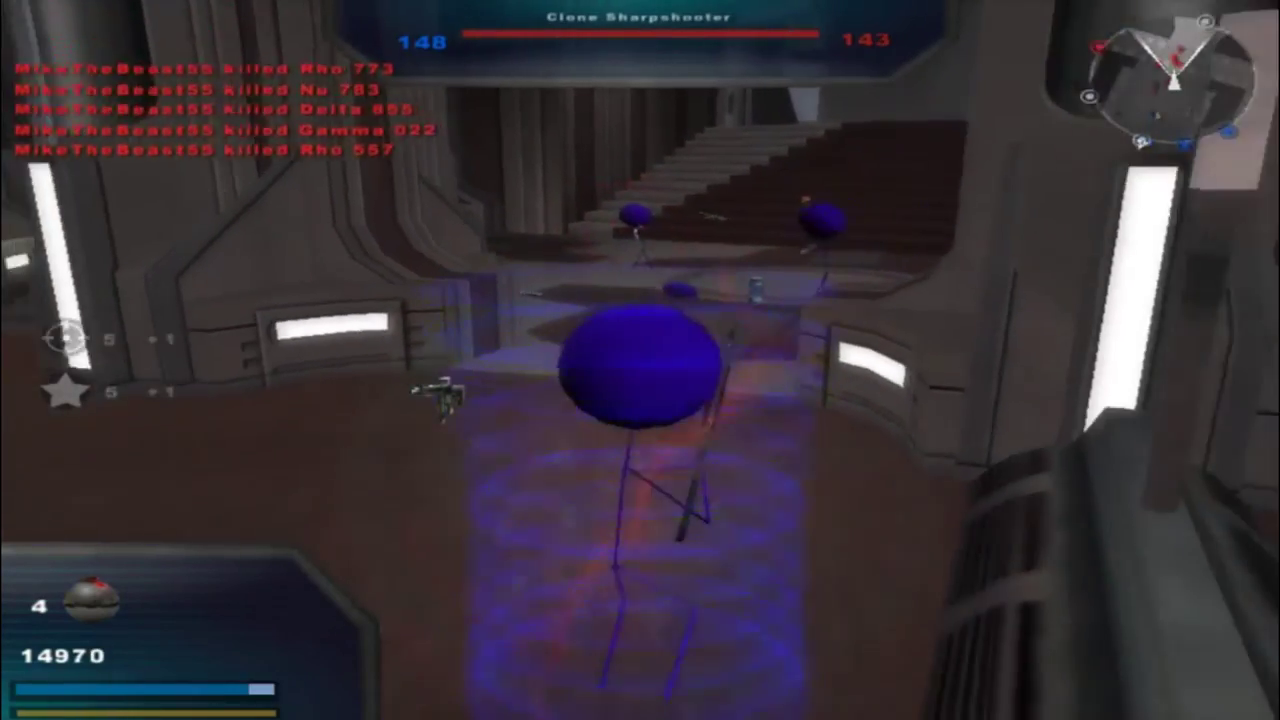
key("w")
left_click(640, 220)
left_click(640, 220)
left_click(640, 220)
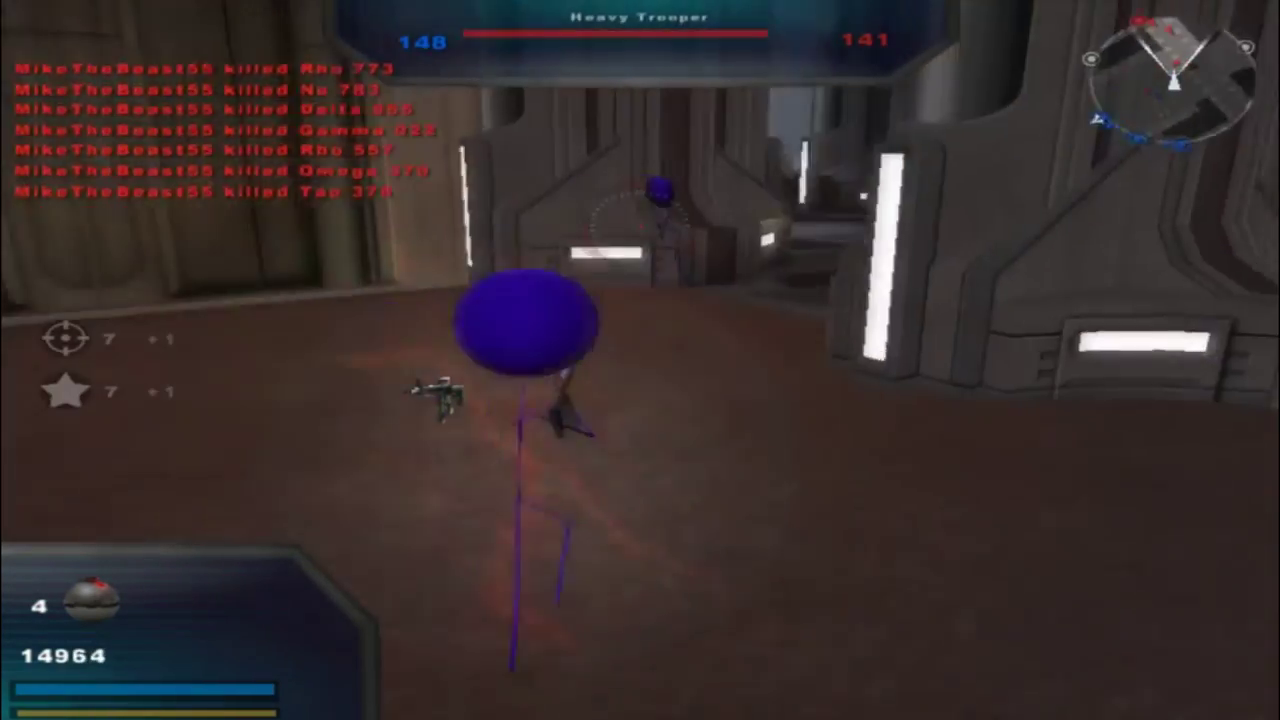
key("w")
left_click(637, 220)
left_click(637, 220)
left_click(637, 220)
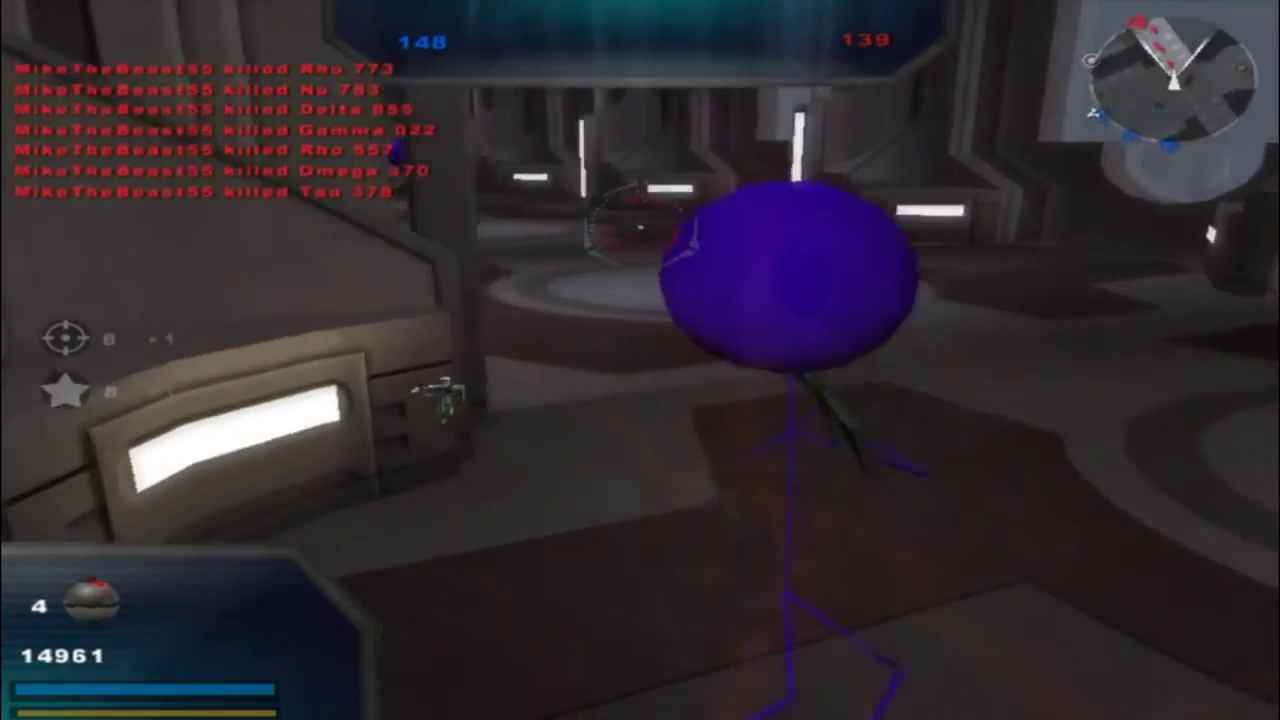
key("w")
left_click(637, 220)
left_click(637, 220)
left_click(637, 220)
left_click(637, 220)
left_click(637, 220)
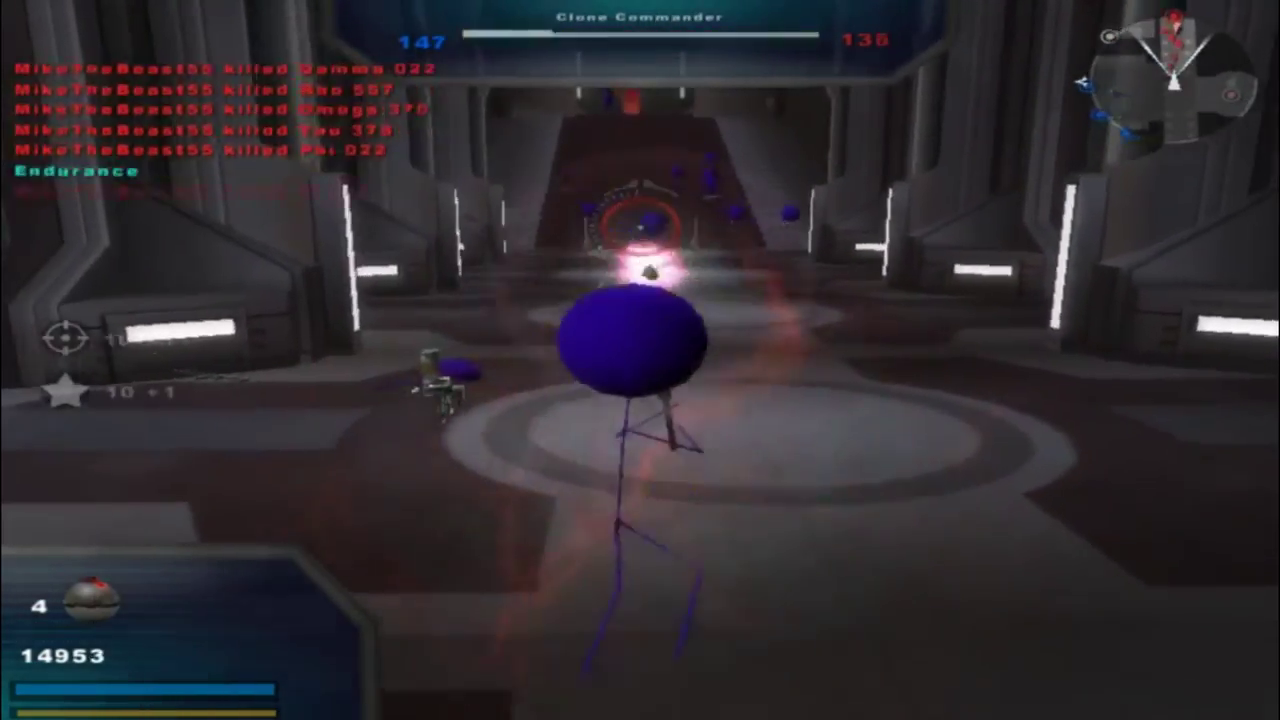
left_click(637, 220)
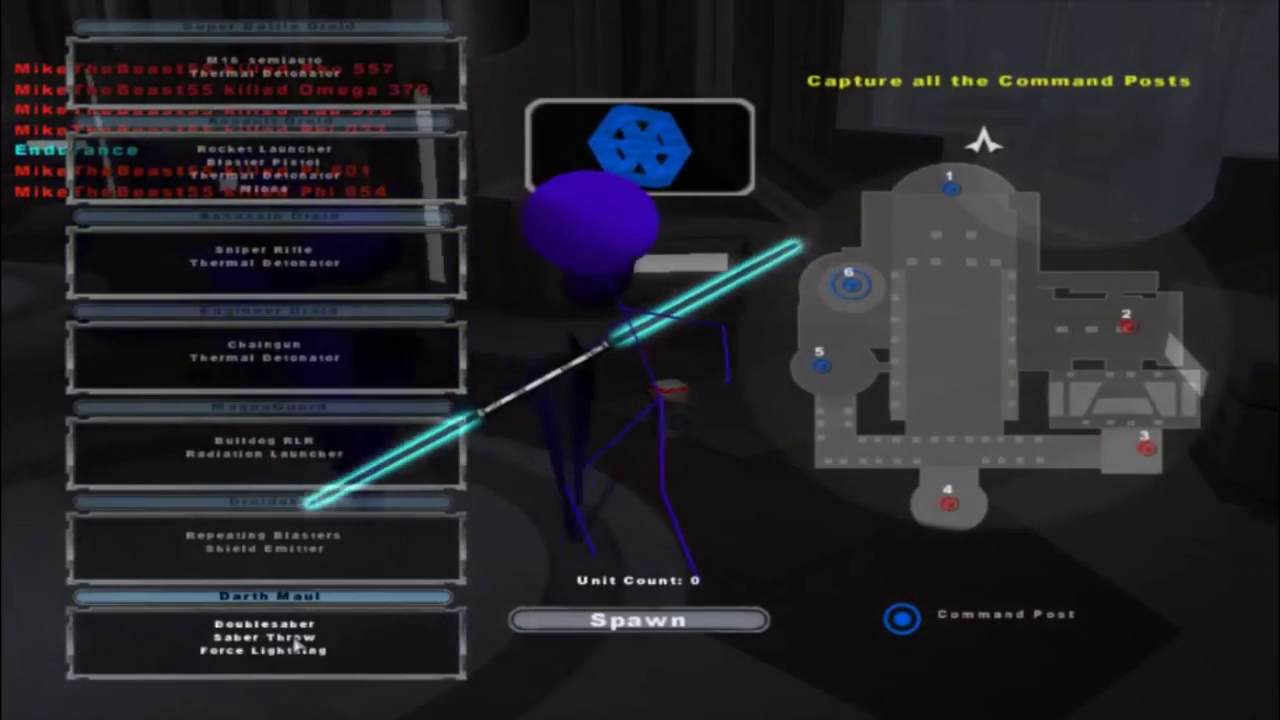
- Spawn as Darth Maul and charge across the hall at the Clone Troopers, swinging the doublesaber
left_click(677, 622)
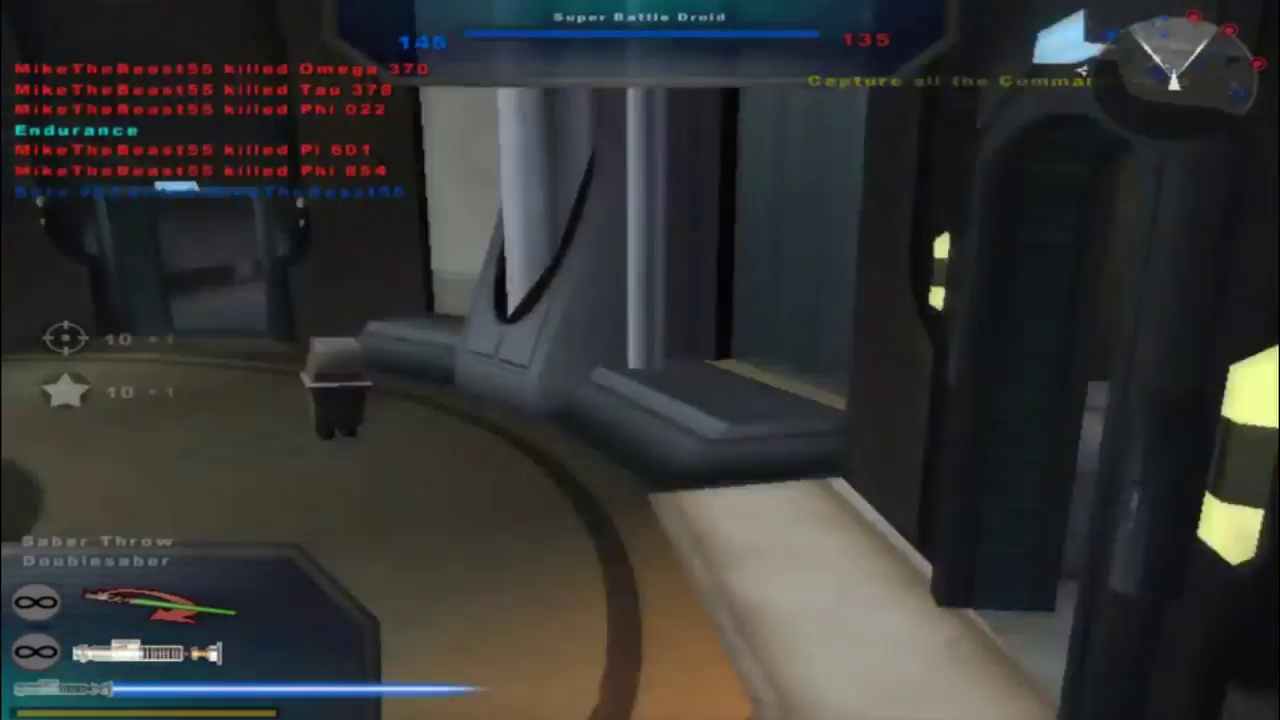
key("w")
left_click(640, 360)
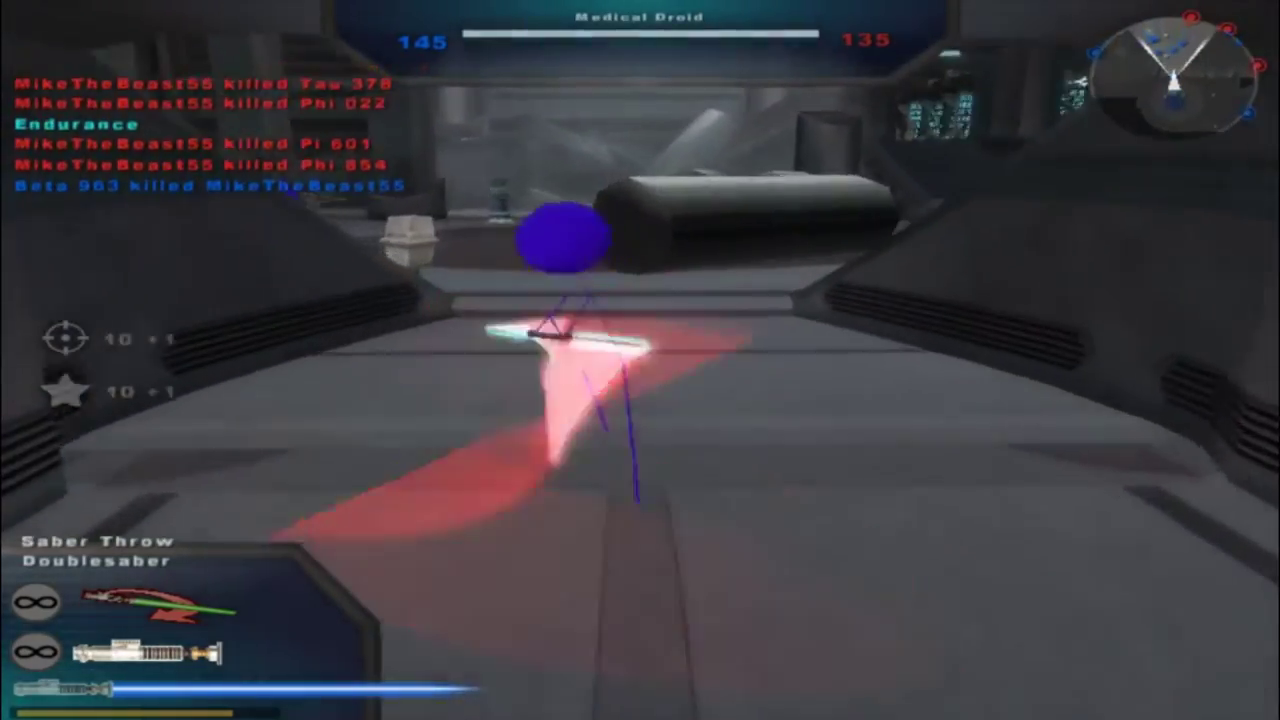
key("w")
left_click(640, 360)
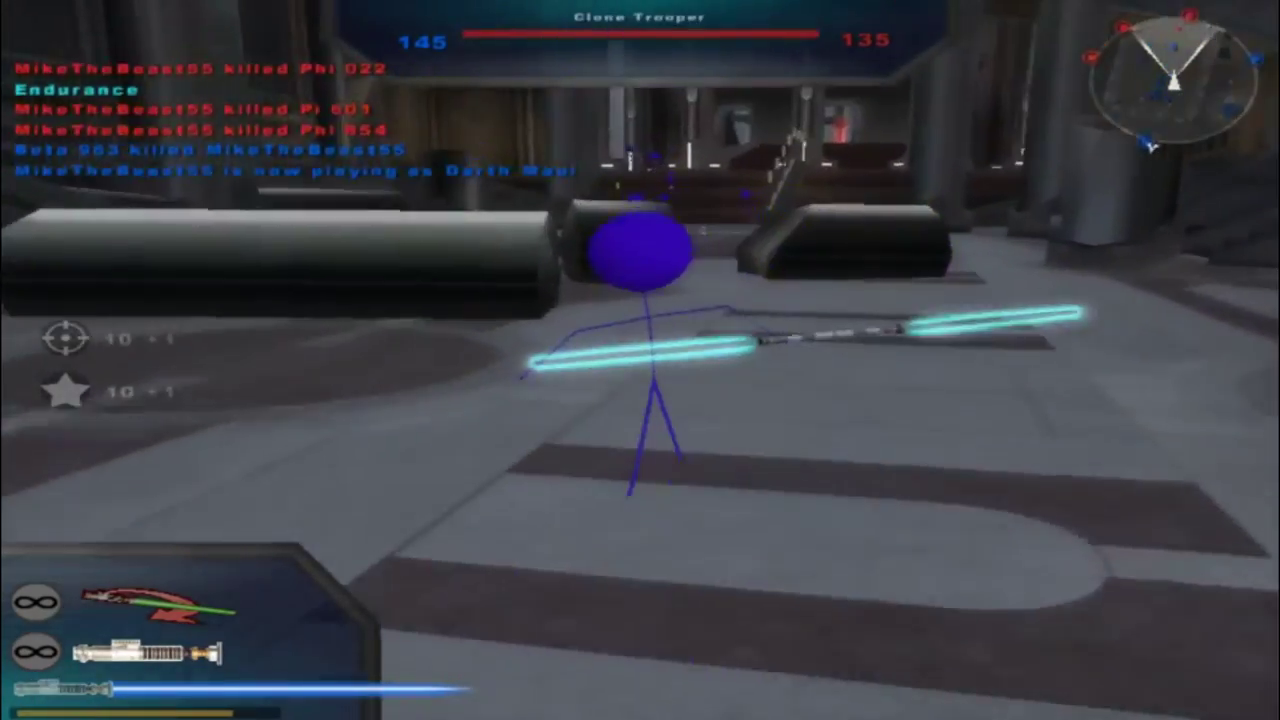
key("w")
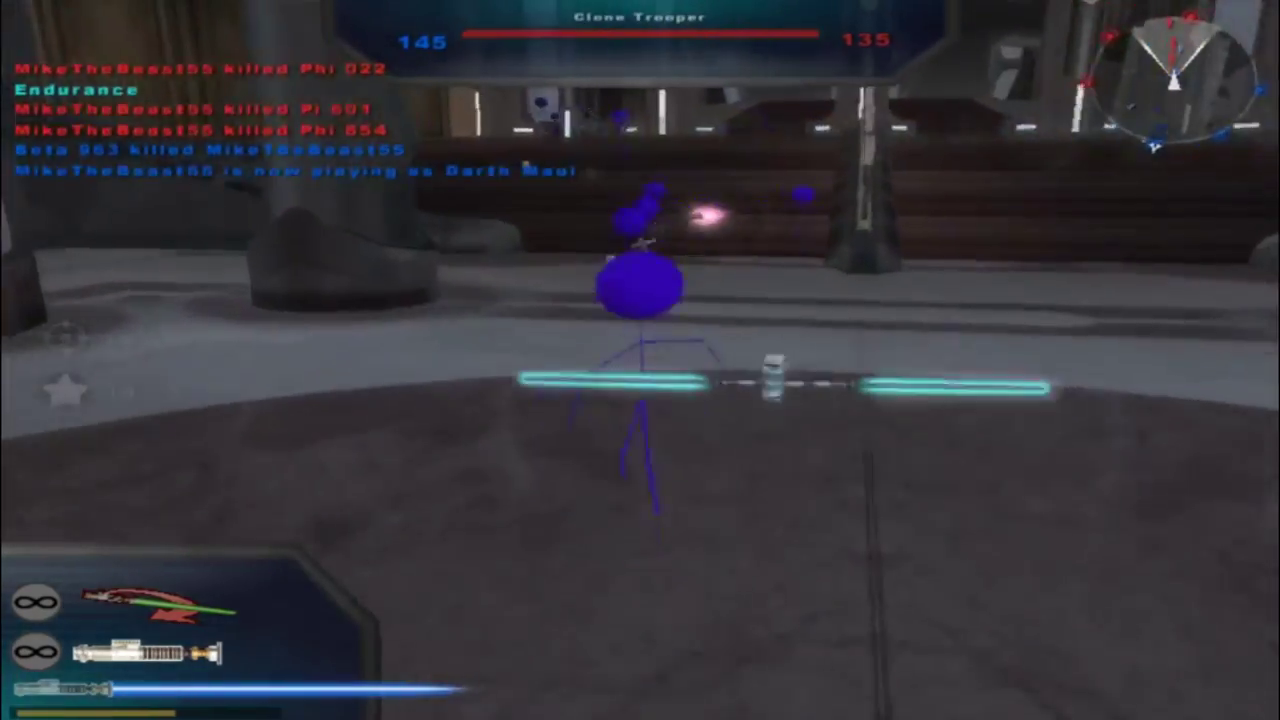
left_click(640, 360)
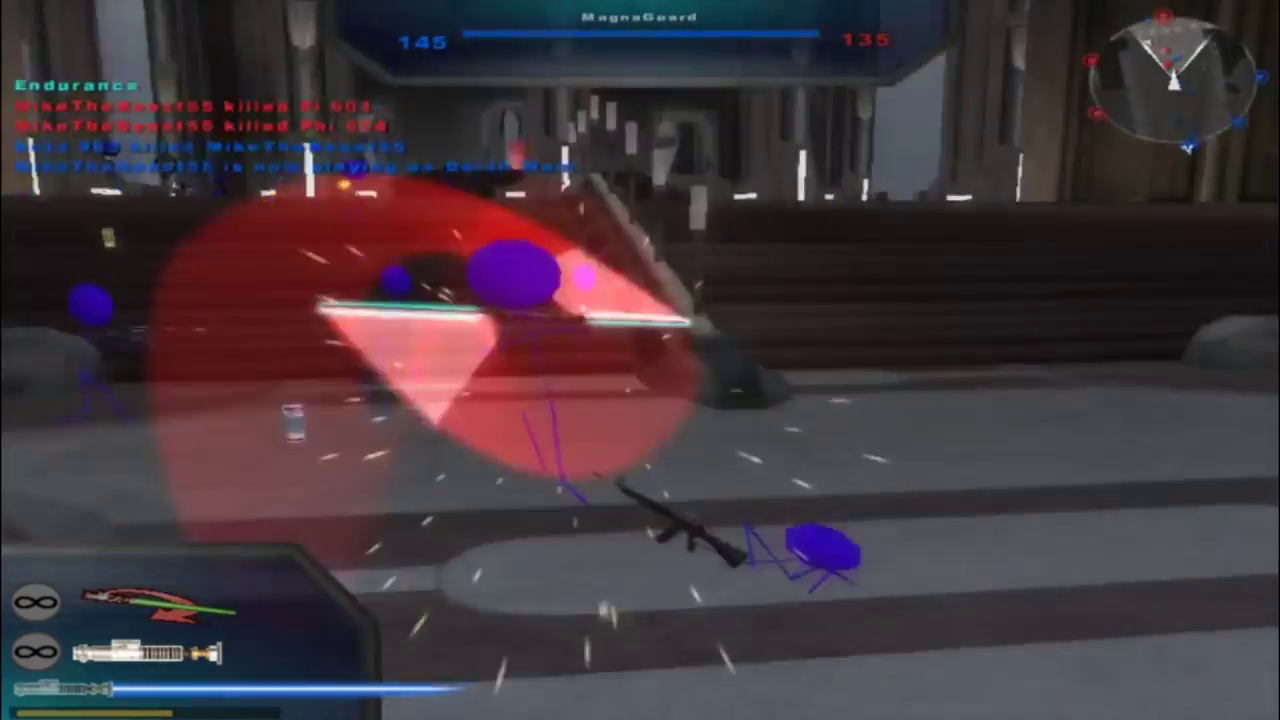
- Keep attacking the Clone Troopers with Darth Maul's doublesaber around the stairs and the adjoining chamber
key("w")
left_click(640, 360)
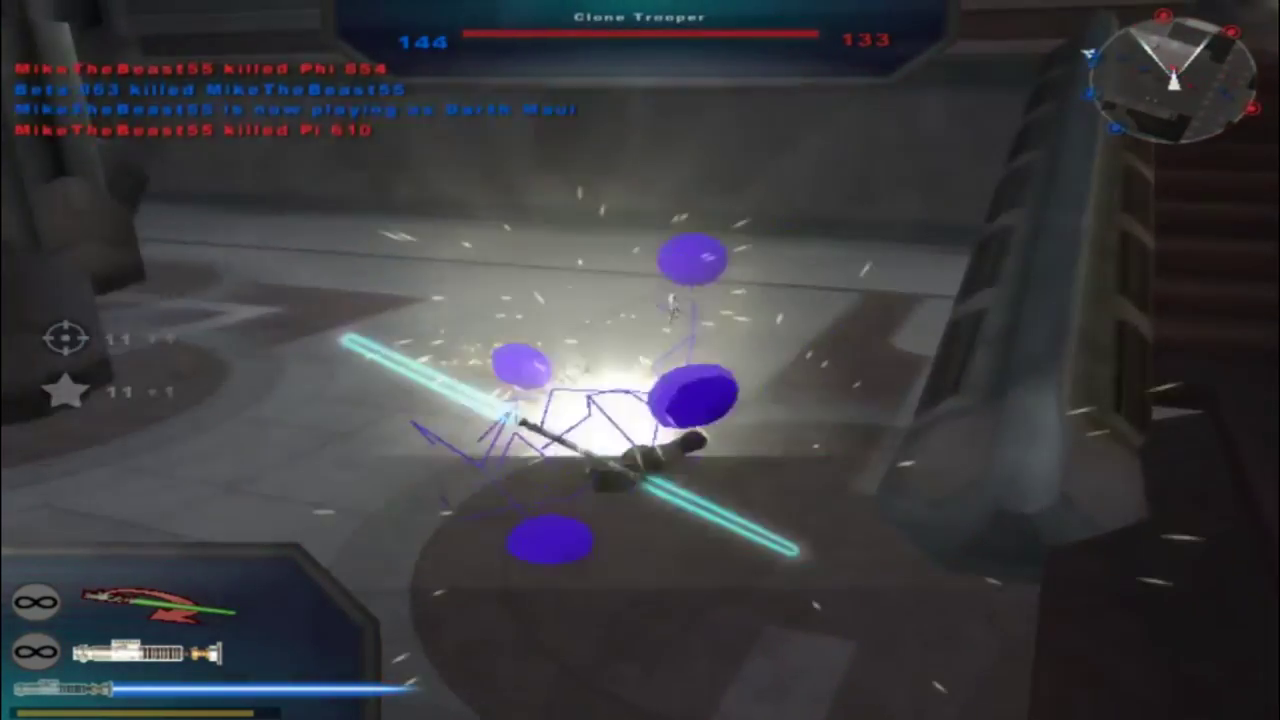
left_click(640, 360)
key("w")
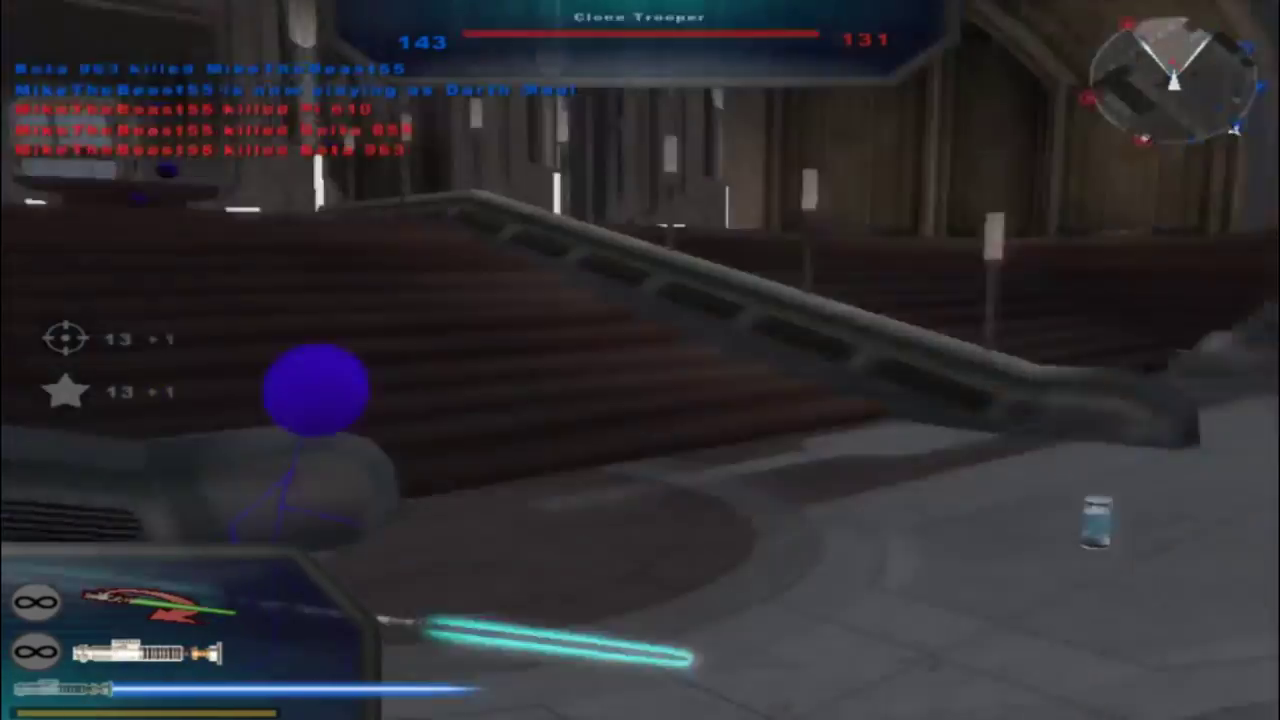
key("w")
left_click(640, 360)
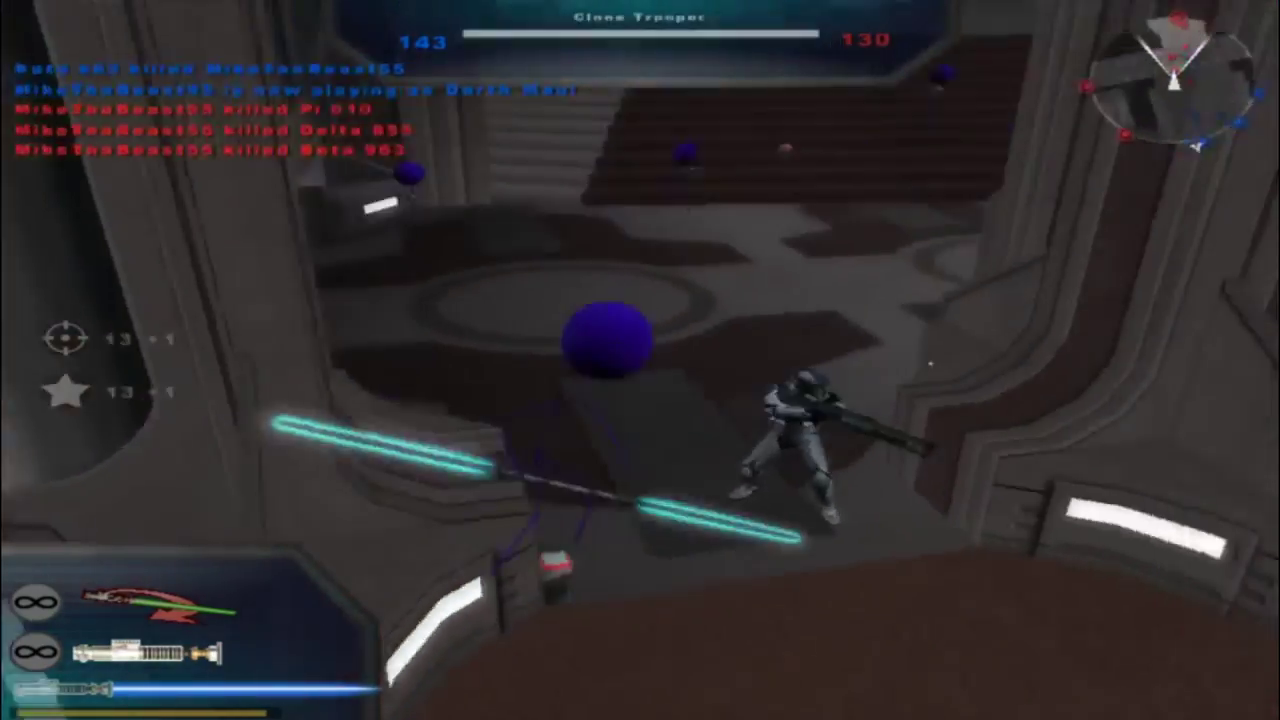
left_click(640, 360)
key("w")
left_click(640, 360)
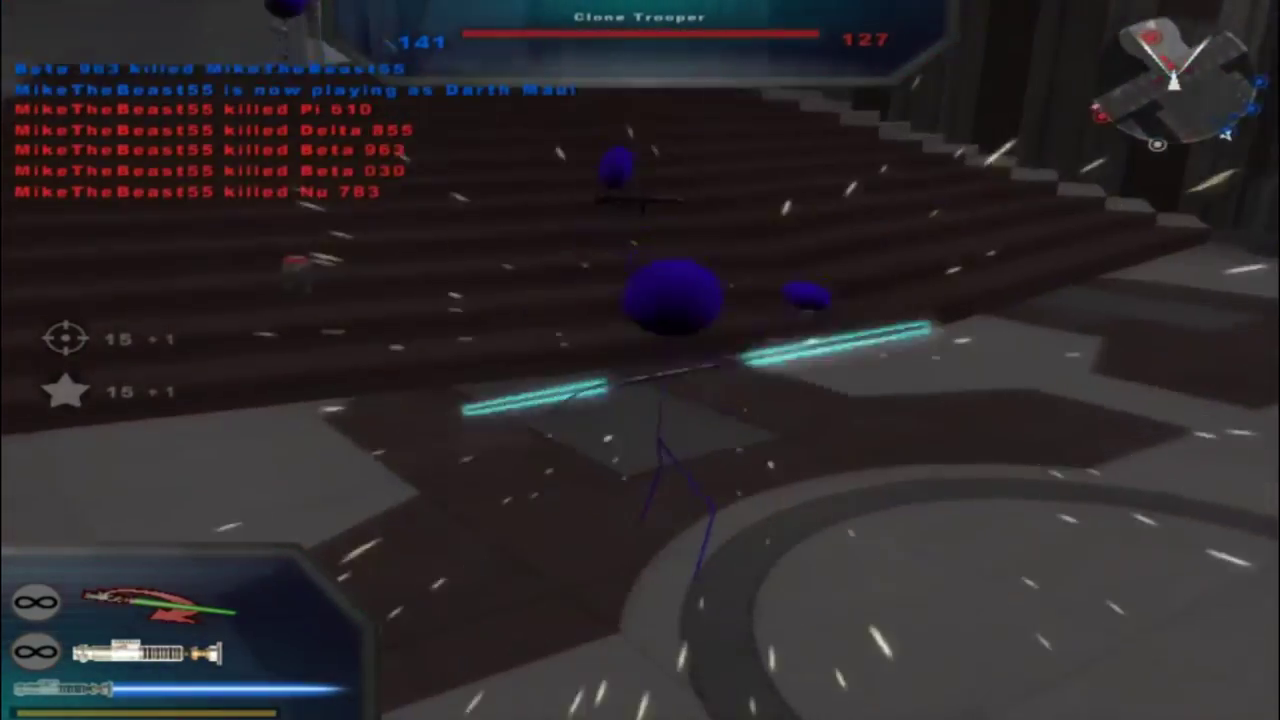
key("w")
left_click(640, 360)
left_click(640, 360)
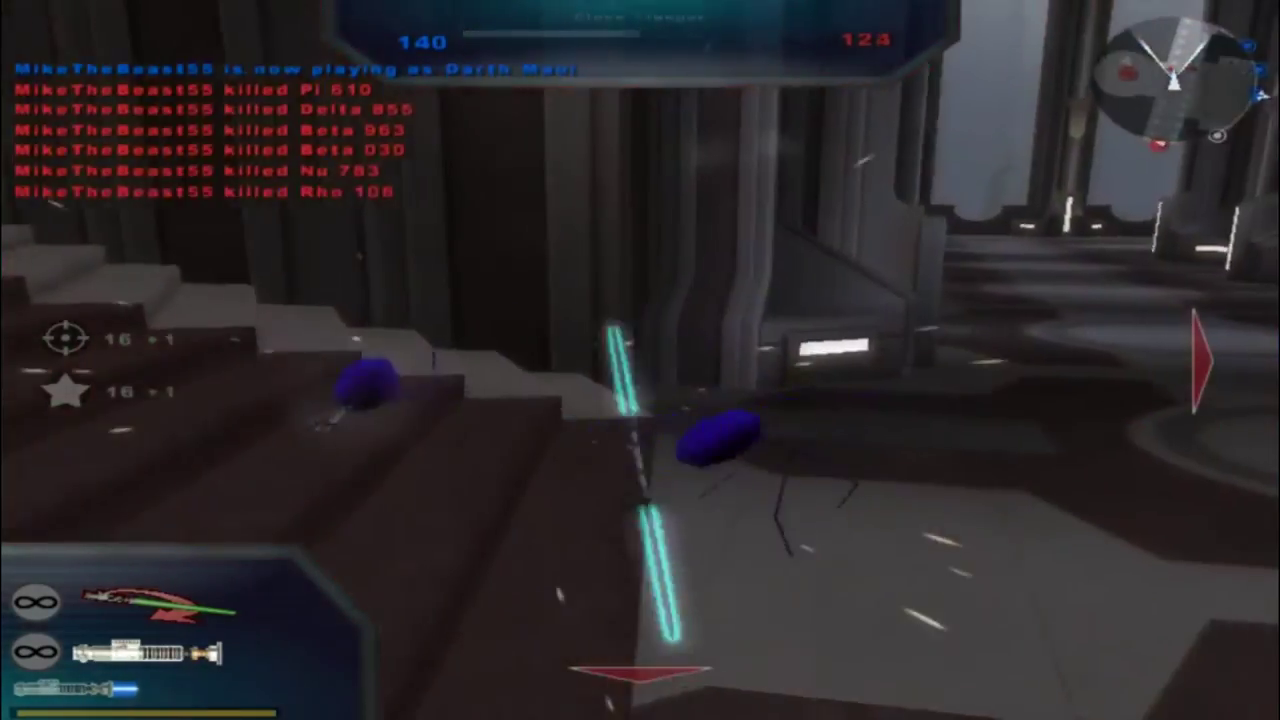
left_click(640, 360)
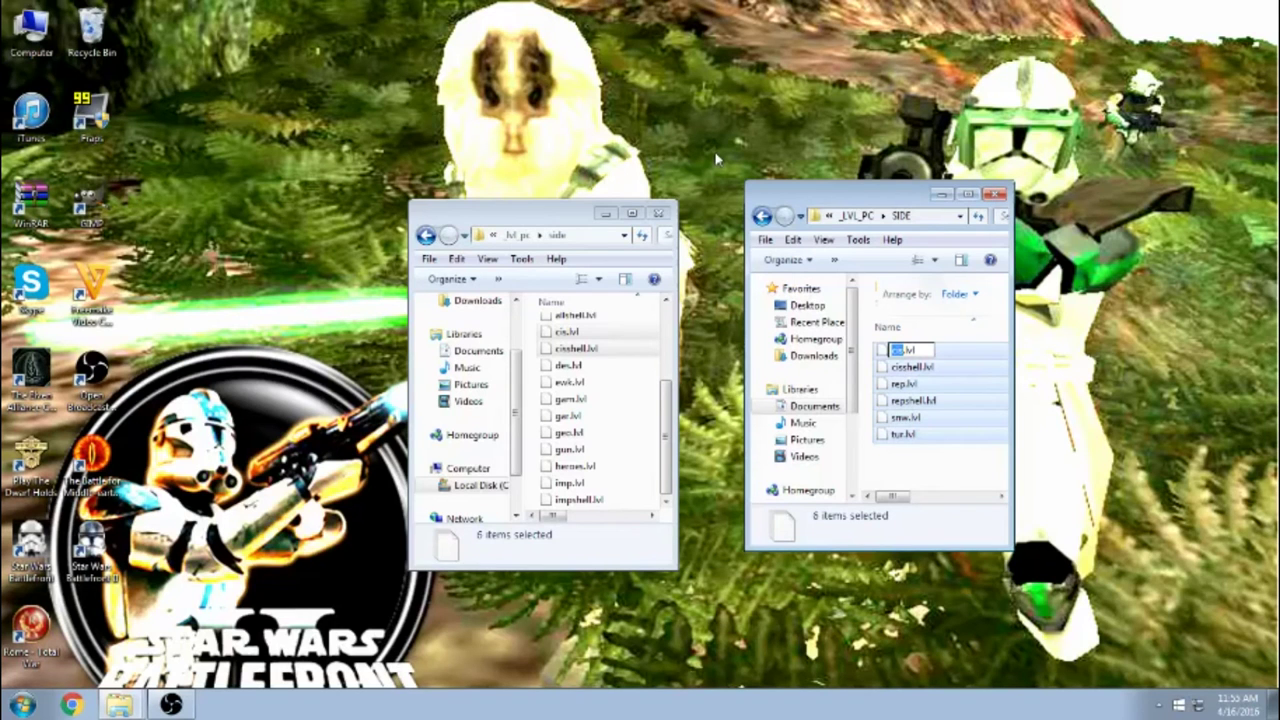
- Swap the six side .lvl files back, returning the originals to the game's side folder and the mod's files to its SIDE folder
left_click(724, 122)
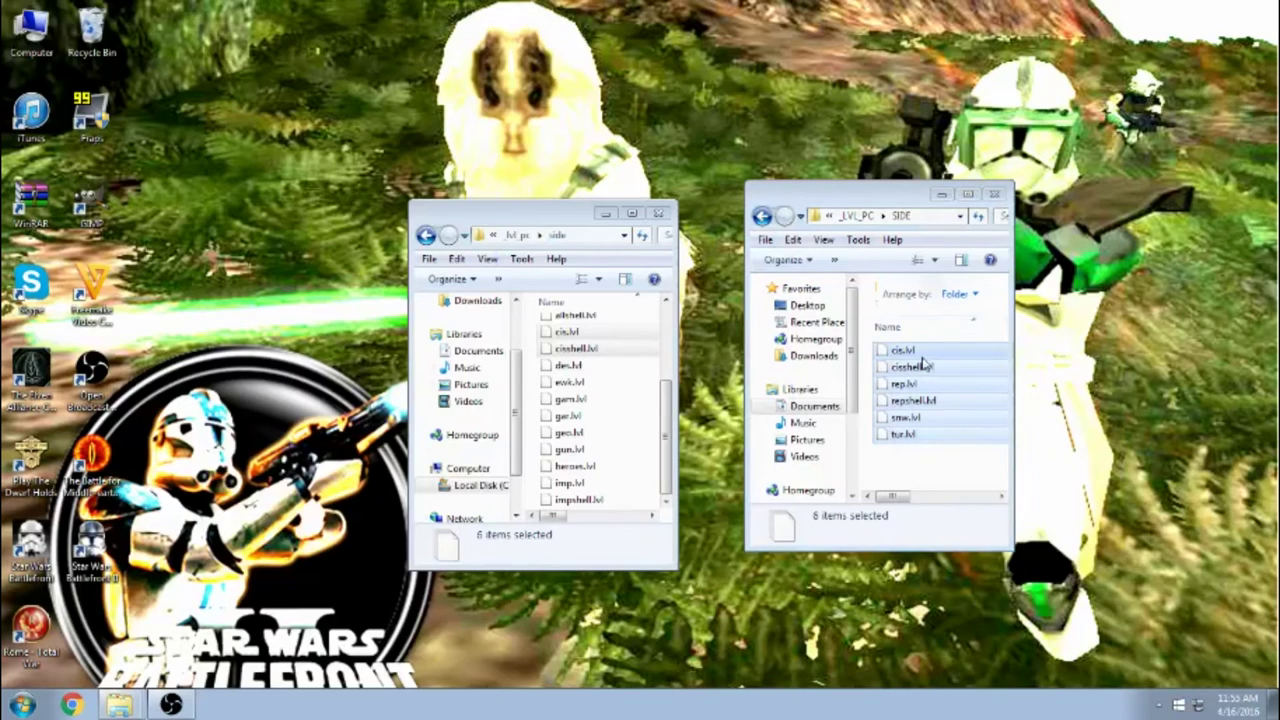
left_click_drag(925, 366, 930, 370)
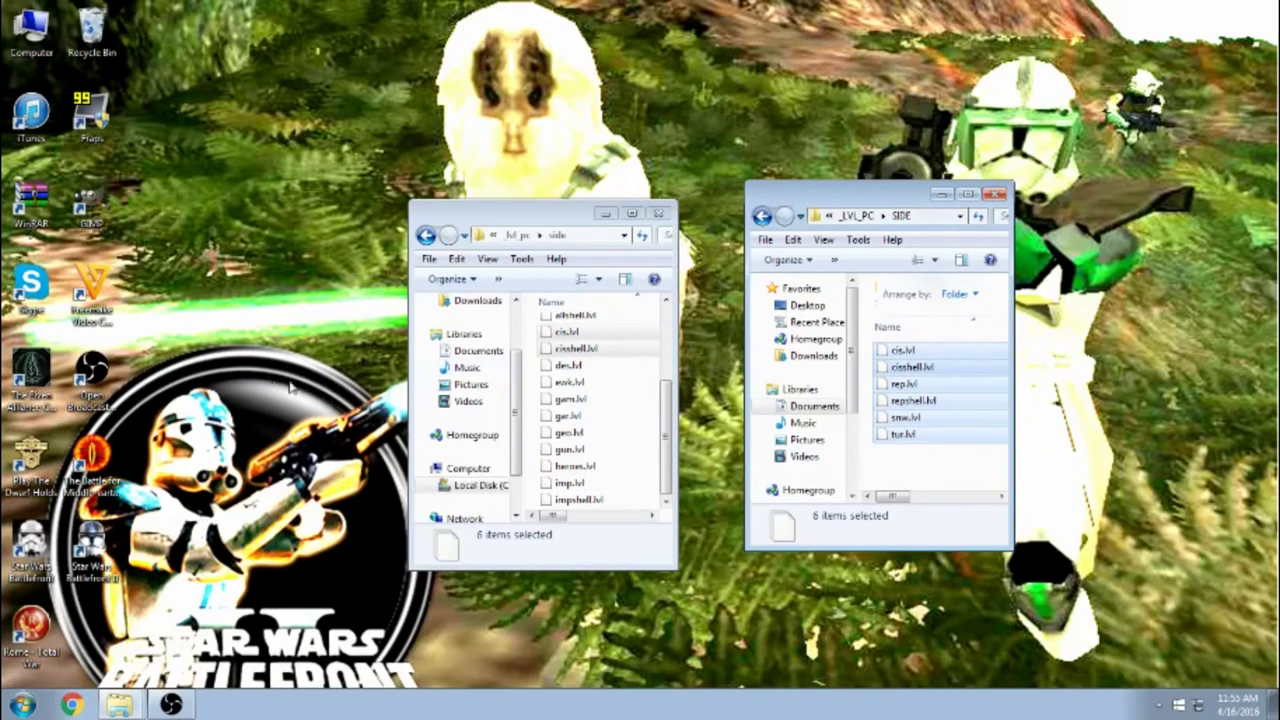
left_click_drag(260, 388, 540, 435)
left_click(614, 404)
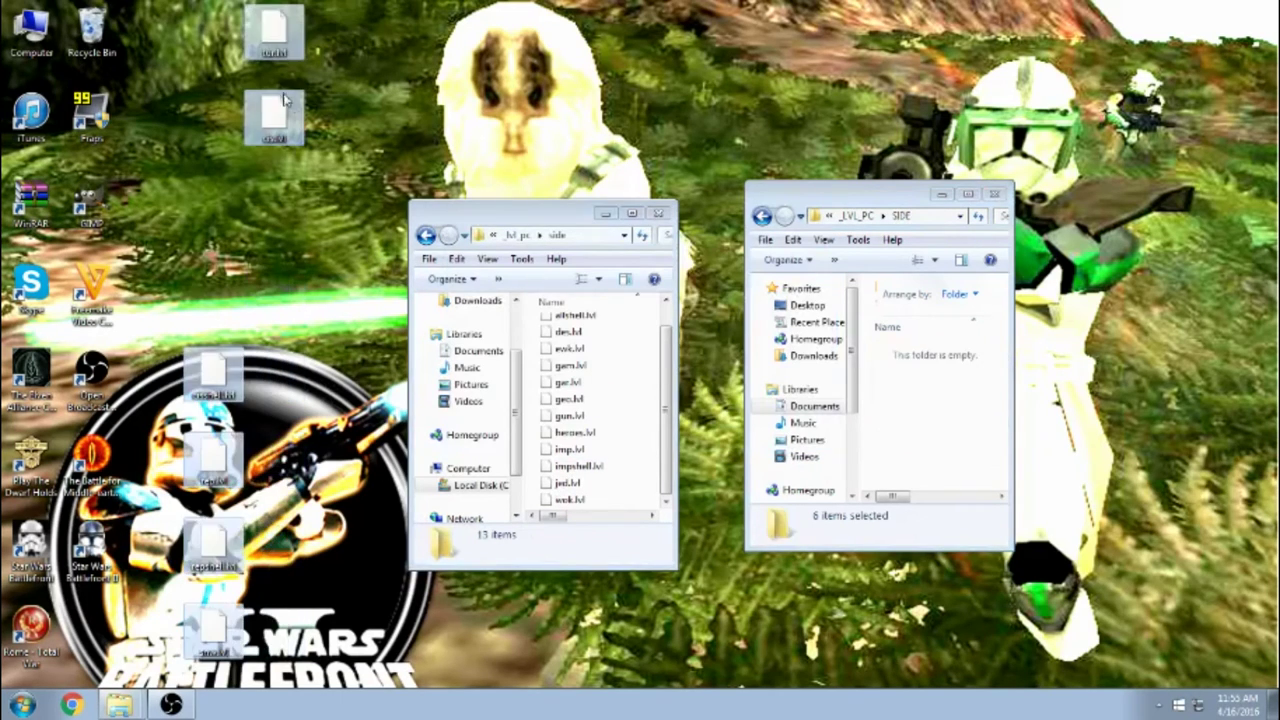
left_click(936, 353)
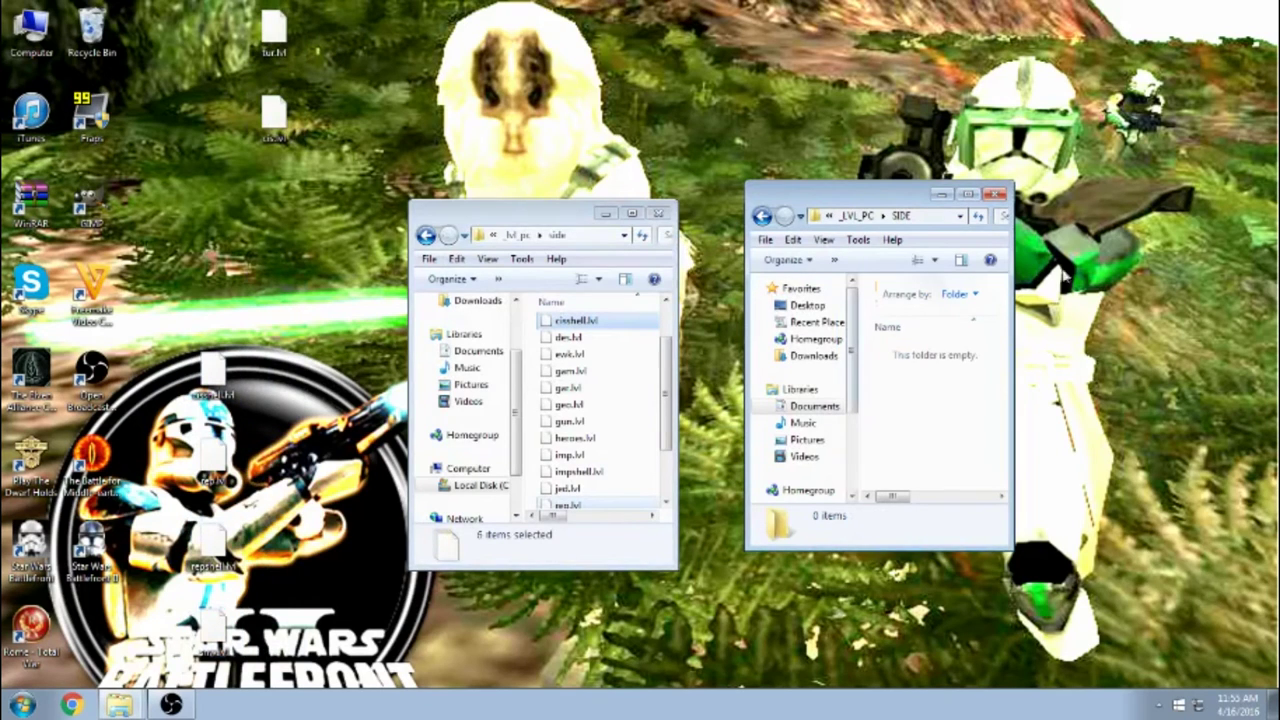
key("ctrl+v")
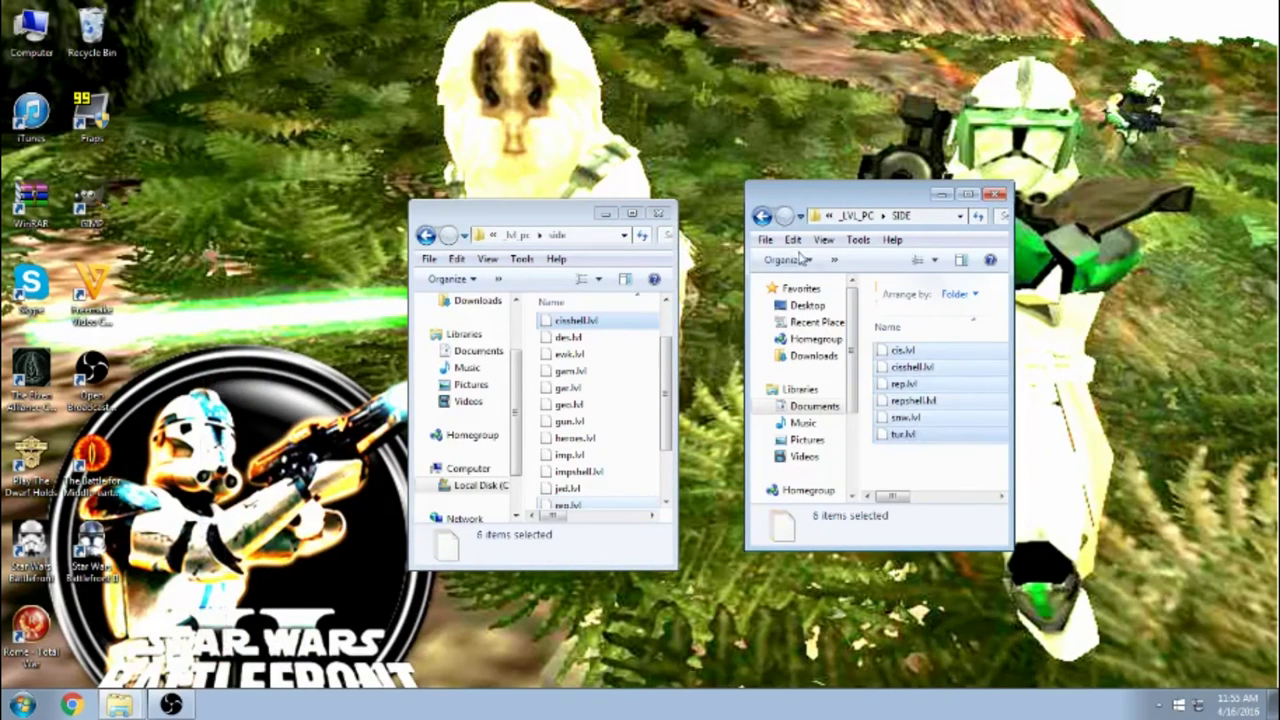
- Go back to the Algebra Attack of the Sticks folder and reopen ALG, data, _LVL_PC and SIDE to review the mod's .lvl files
left_click(762, 217)
left_click(762, 217)
left_click(764, 220)
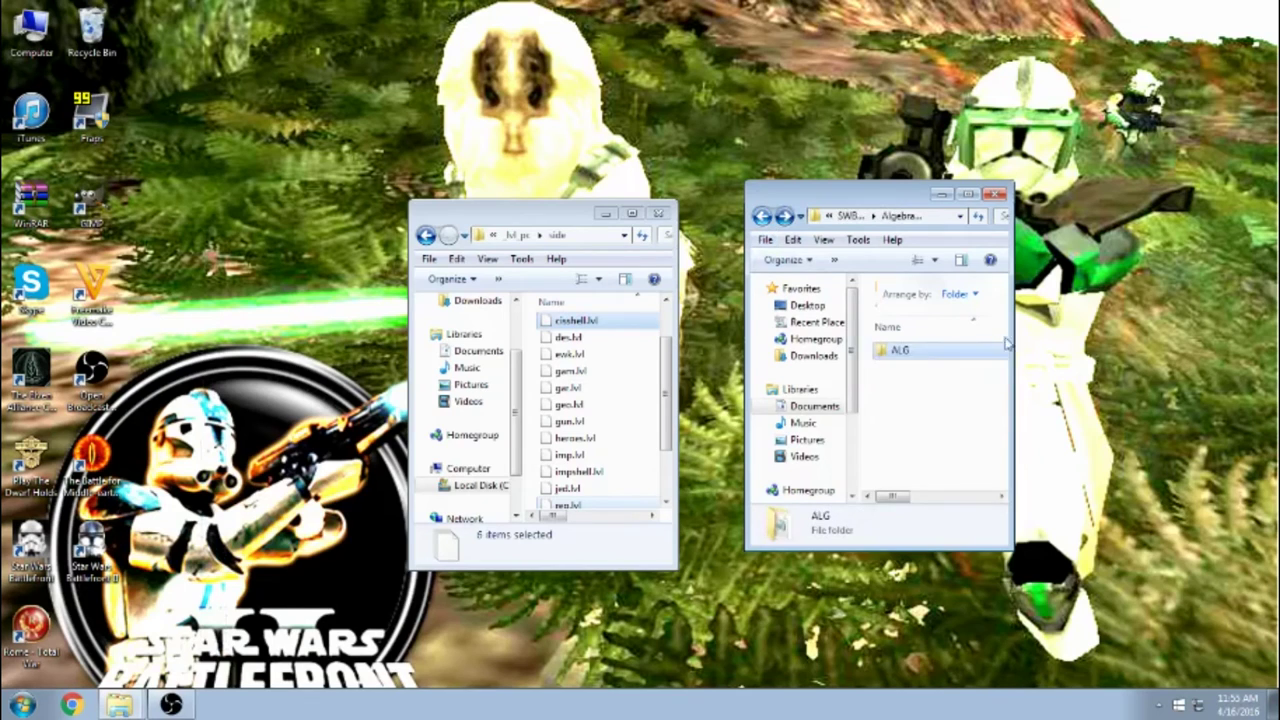
left_click(918, 390)
double_click(935, 355)
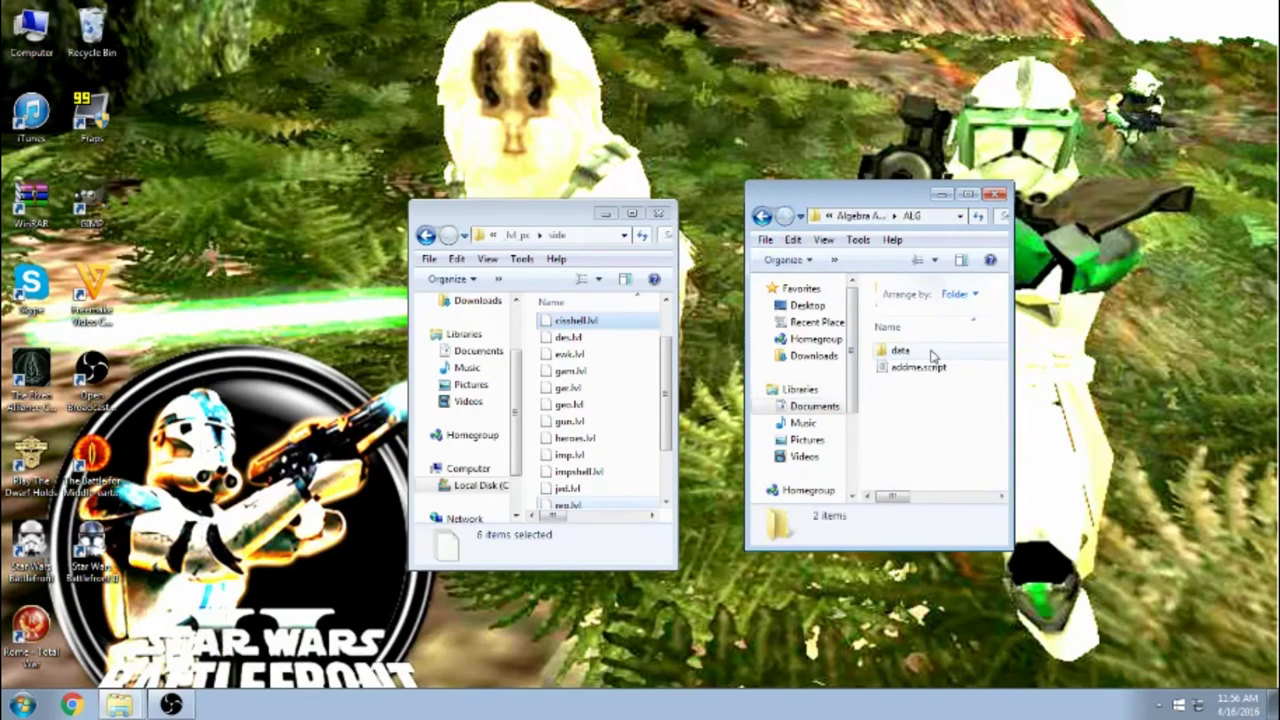
double_click(929, 352)
double_click(908, 350)
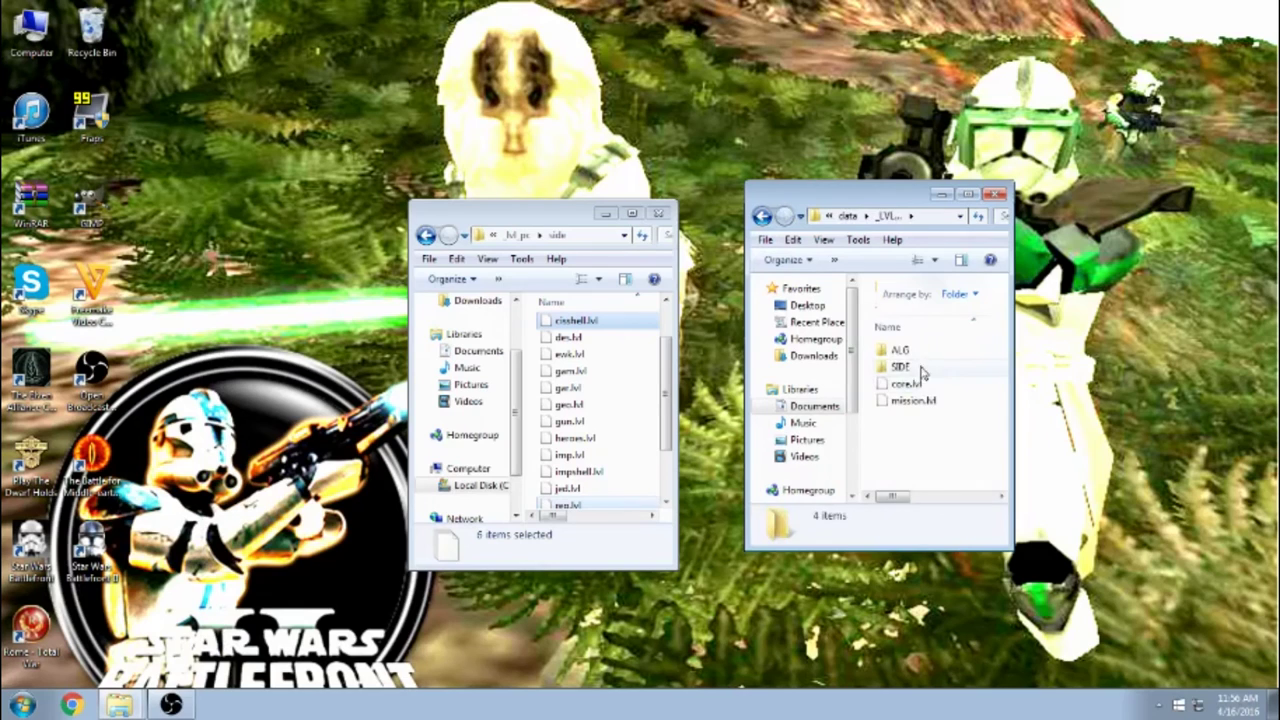
double_click(922, 367)
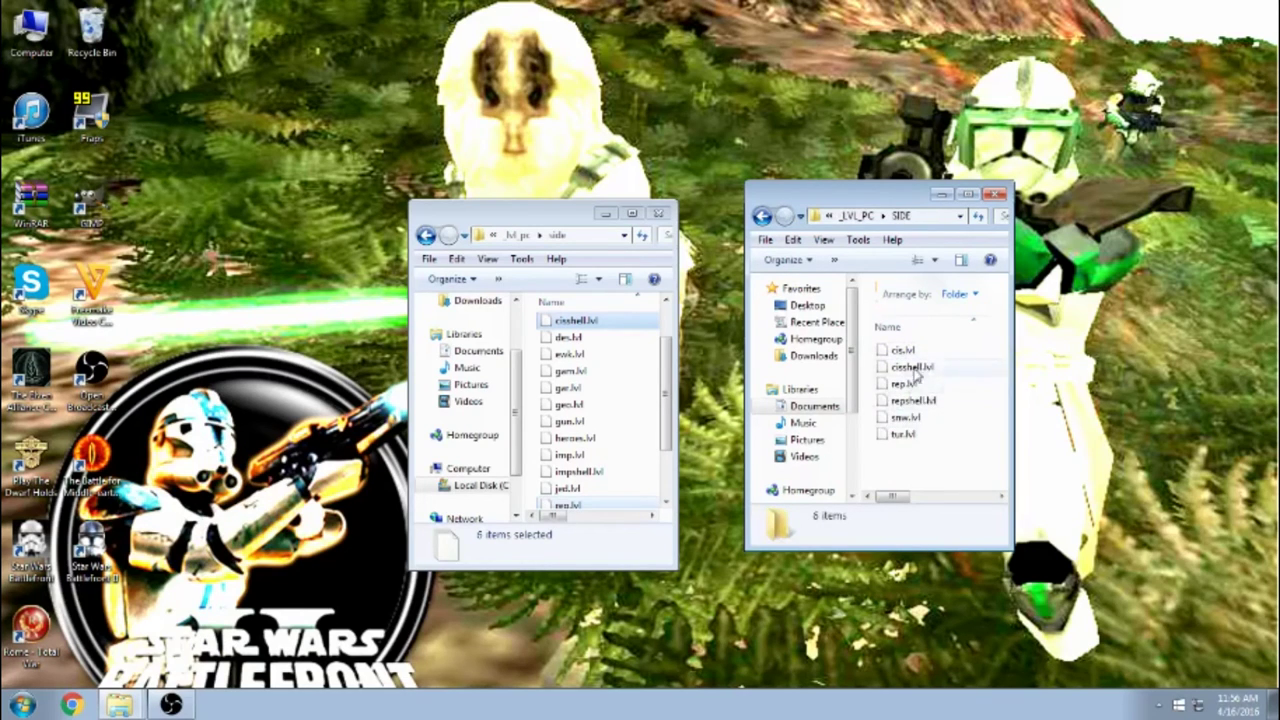
left_click(531, 385)
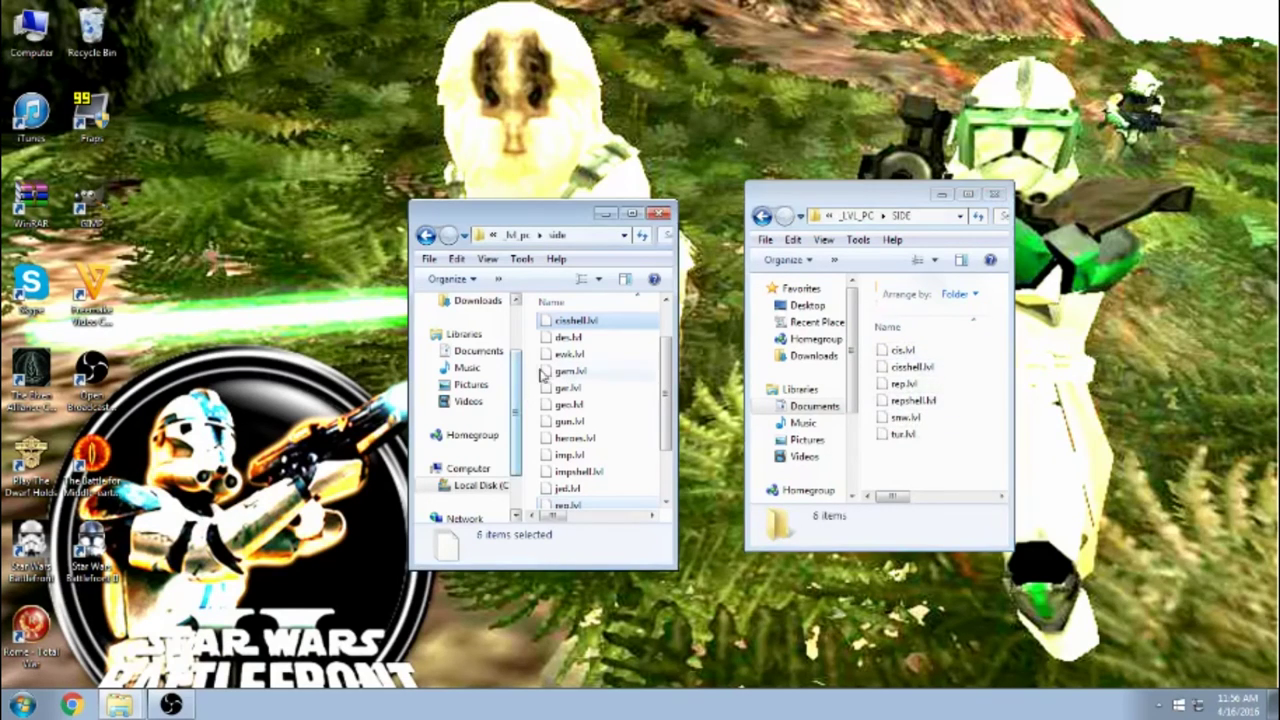
left_click(537, 383)
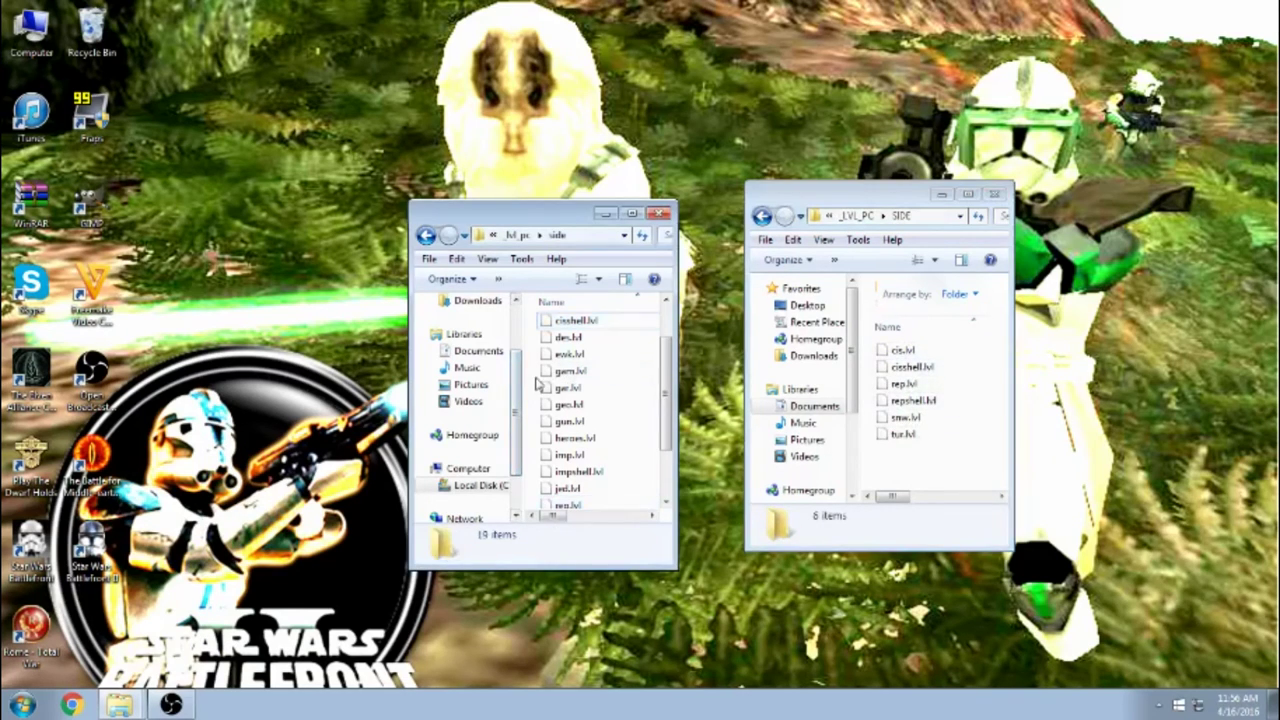
- Return to the list of mods and open the Bantha55's Geonosis mod down to its _LVL_PC SIDE folder
left_click(763, 217)
left_click(763, 217)
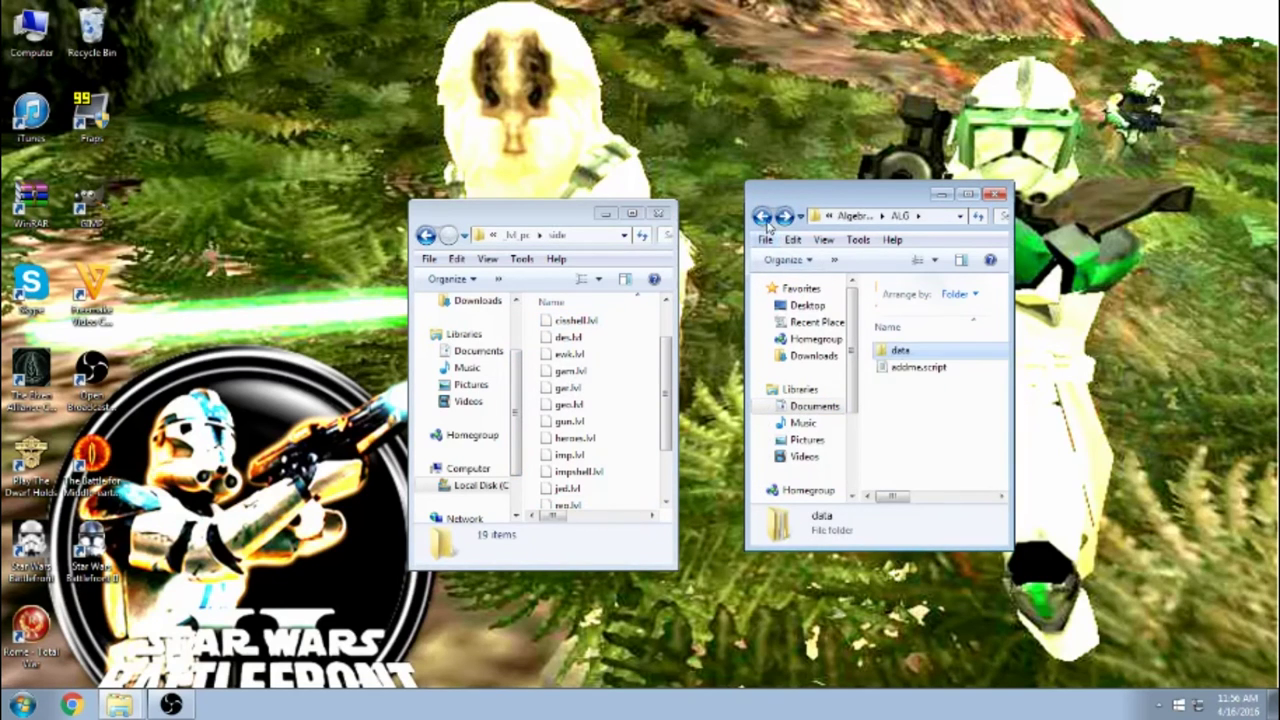
left_click(762, 217)
scroll(940, 415, "down", 3)
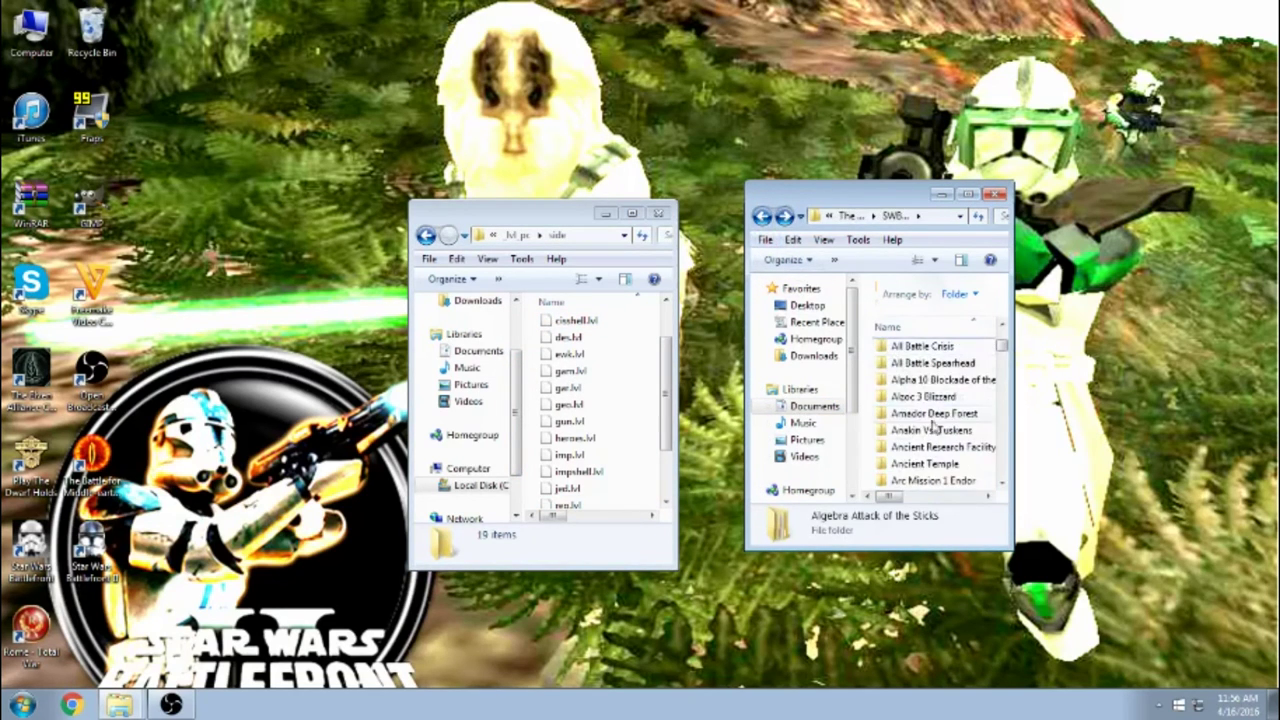
scroll(945, 412, "down", 6)
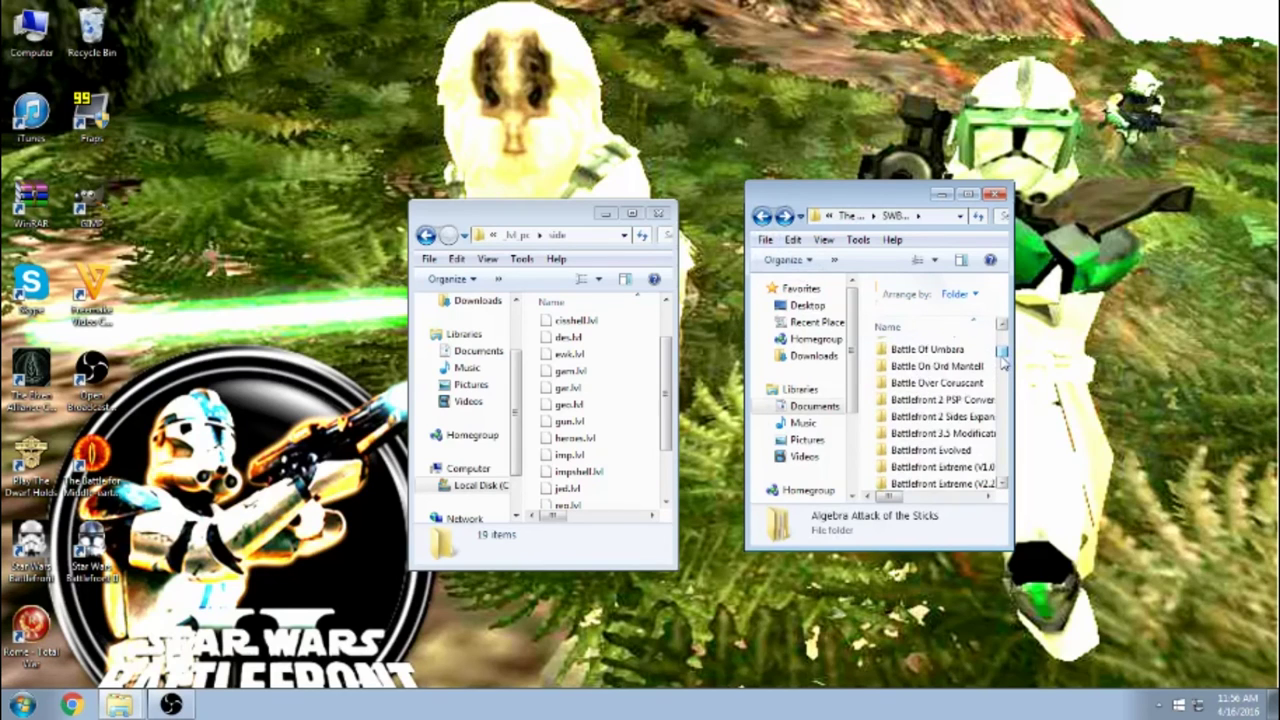
scroll(955, 411, "up", 4)
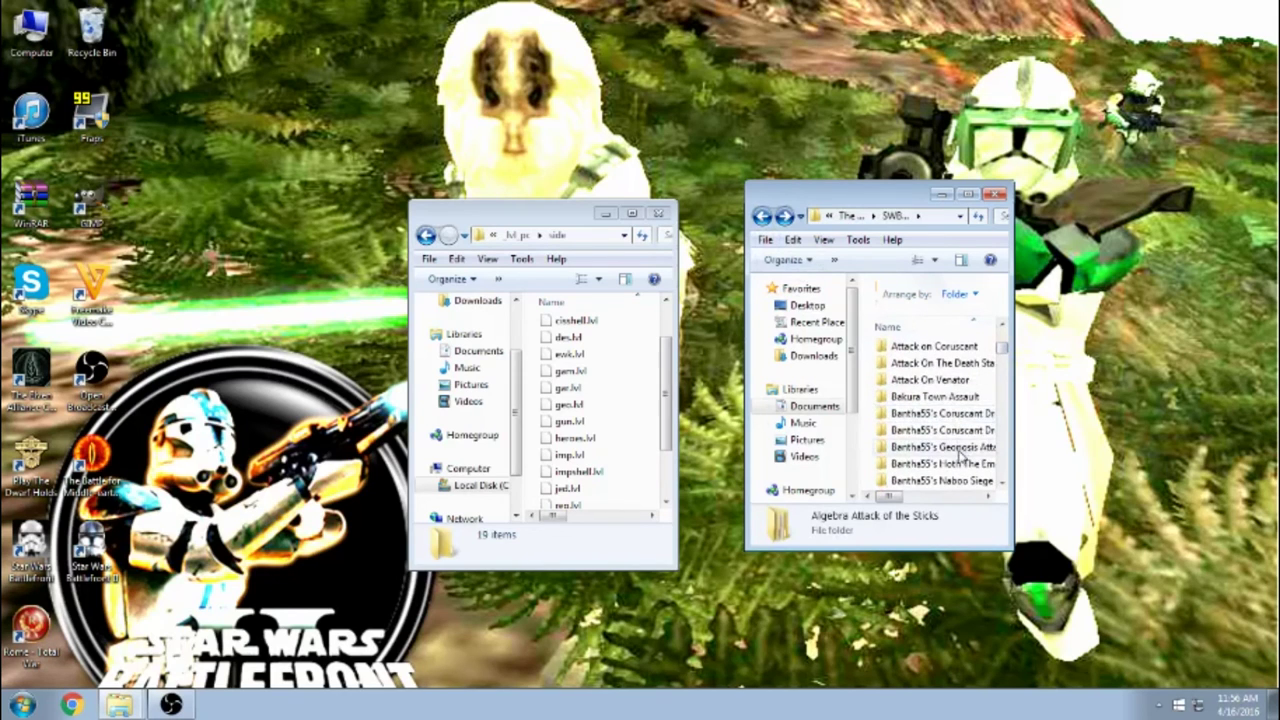
double_click(960, 452)
double_click(905, 350)
double_click(910, 350)
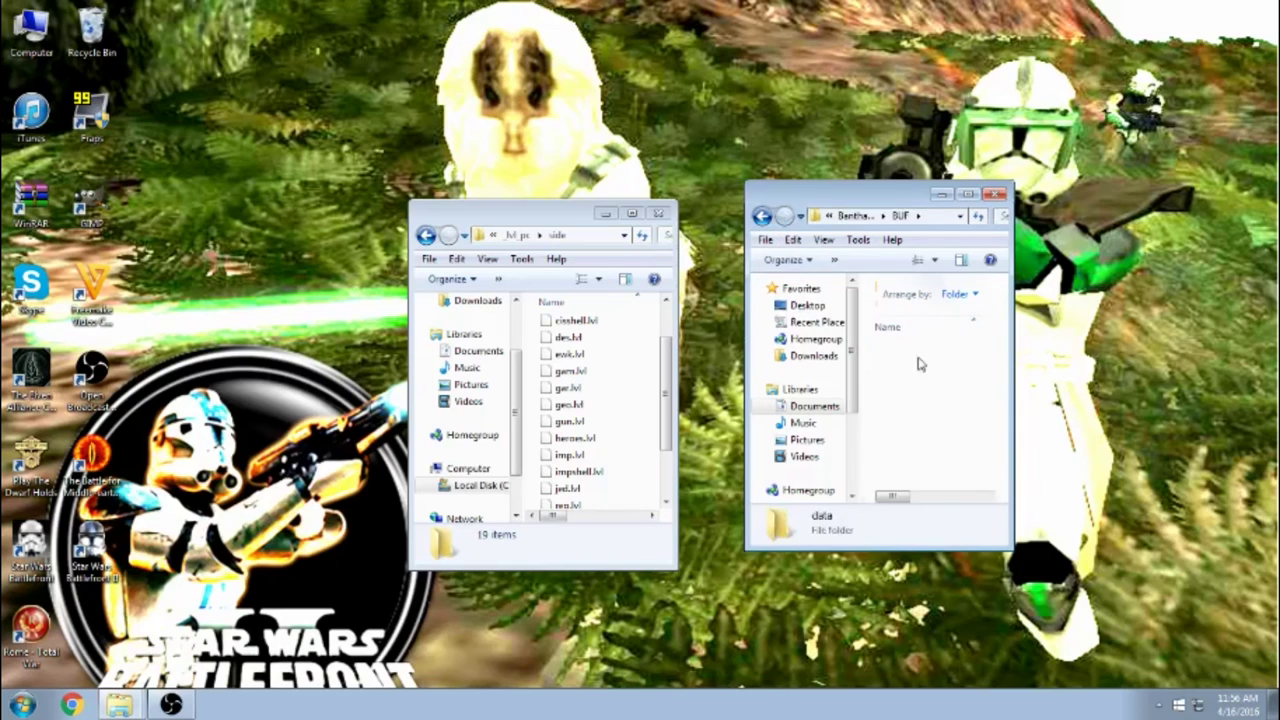
double_click(908, 350)
double_click(908, 384)
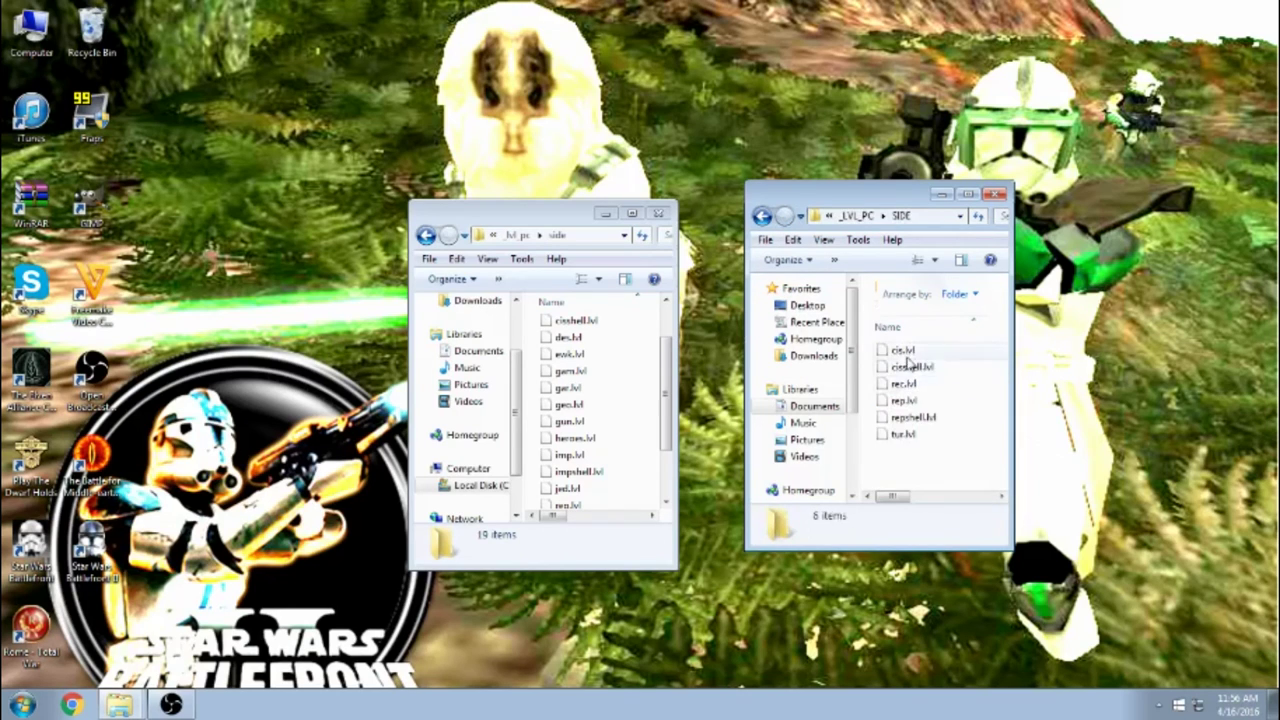
- Examine rec.lvl and the other side .lvl files in this mod's SIDE folder, leaving them all unselected
left_click(910, 385)
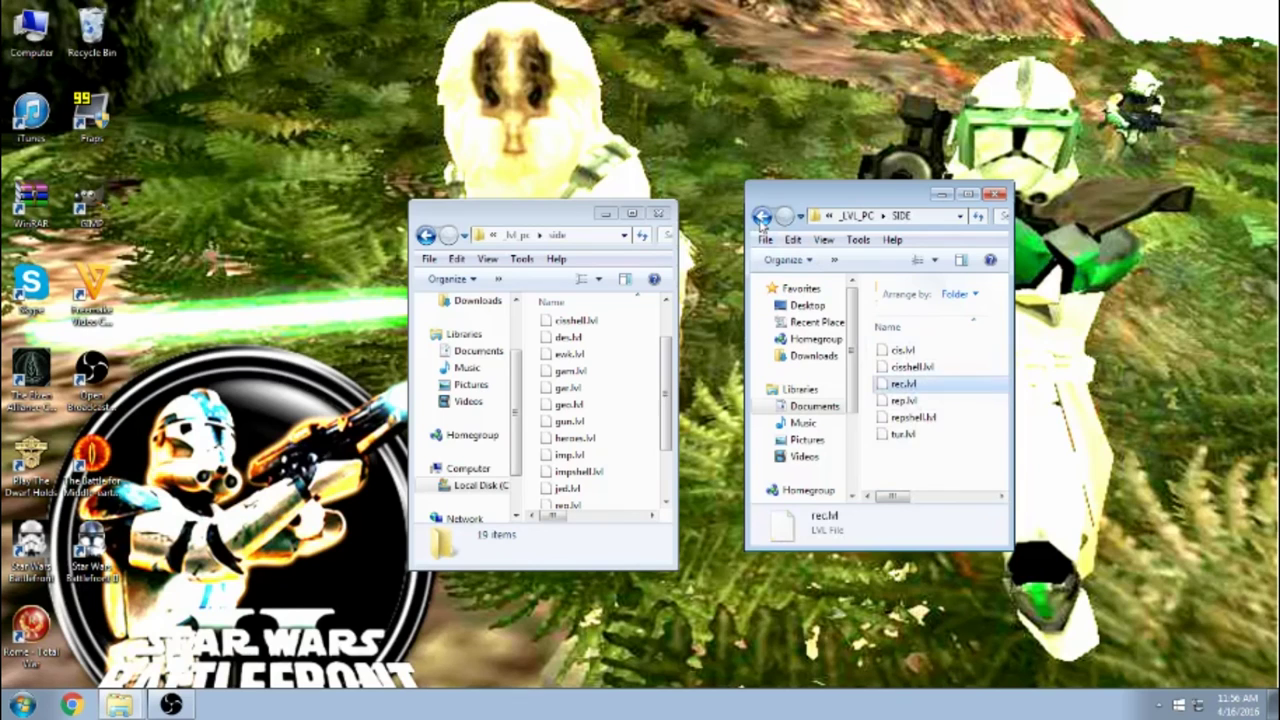
left_click_drag(912, 476, 918, 355)
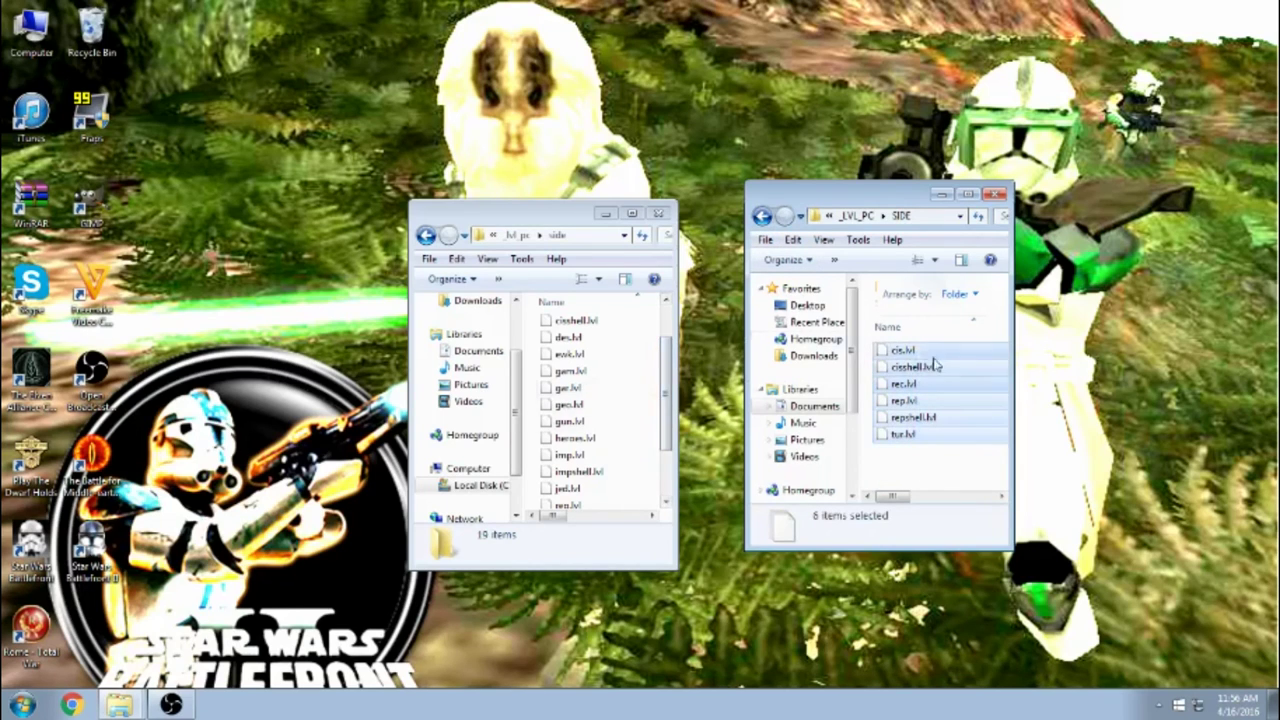
left_click(893, 459)
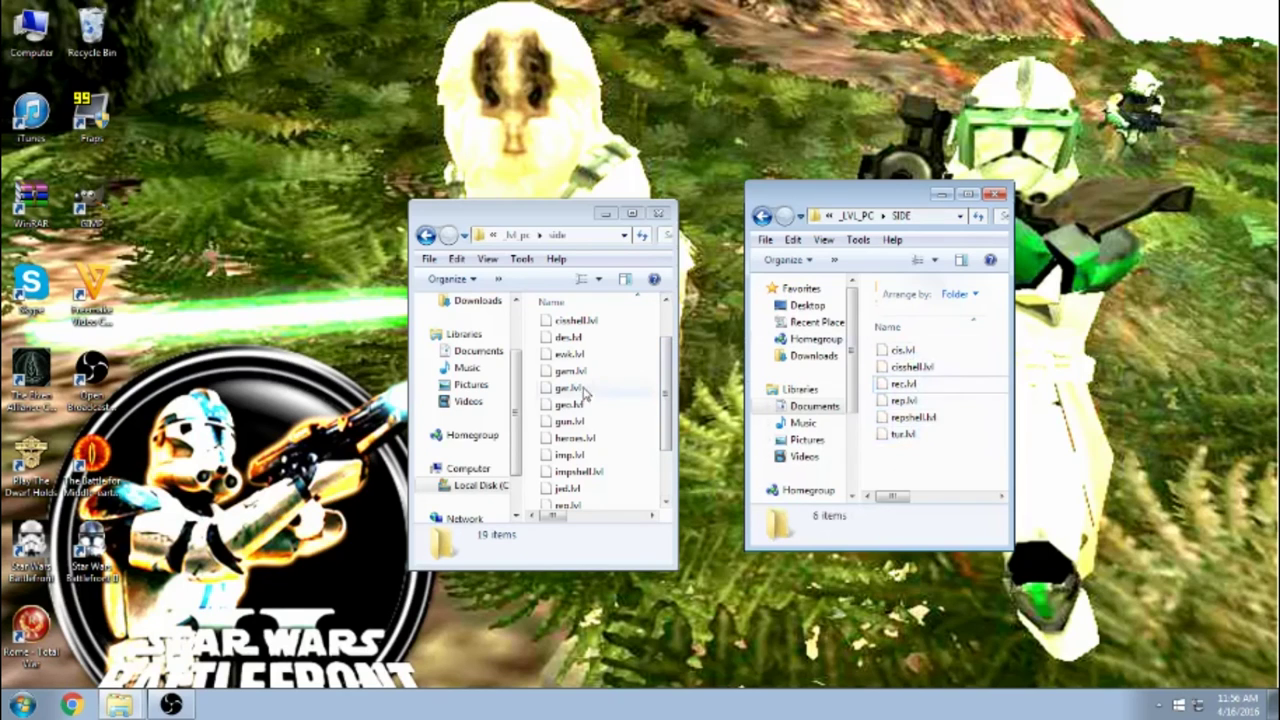
- Minimize the mod's SIDE folder window and the game's side folder window
left_click(941, 197)
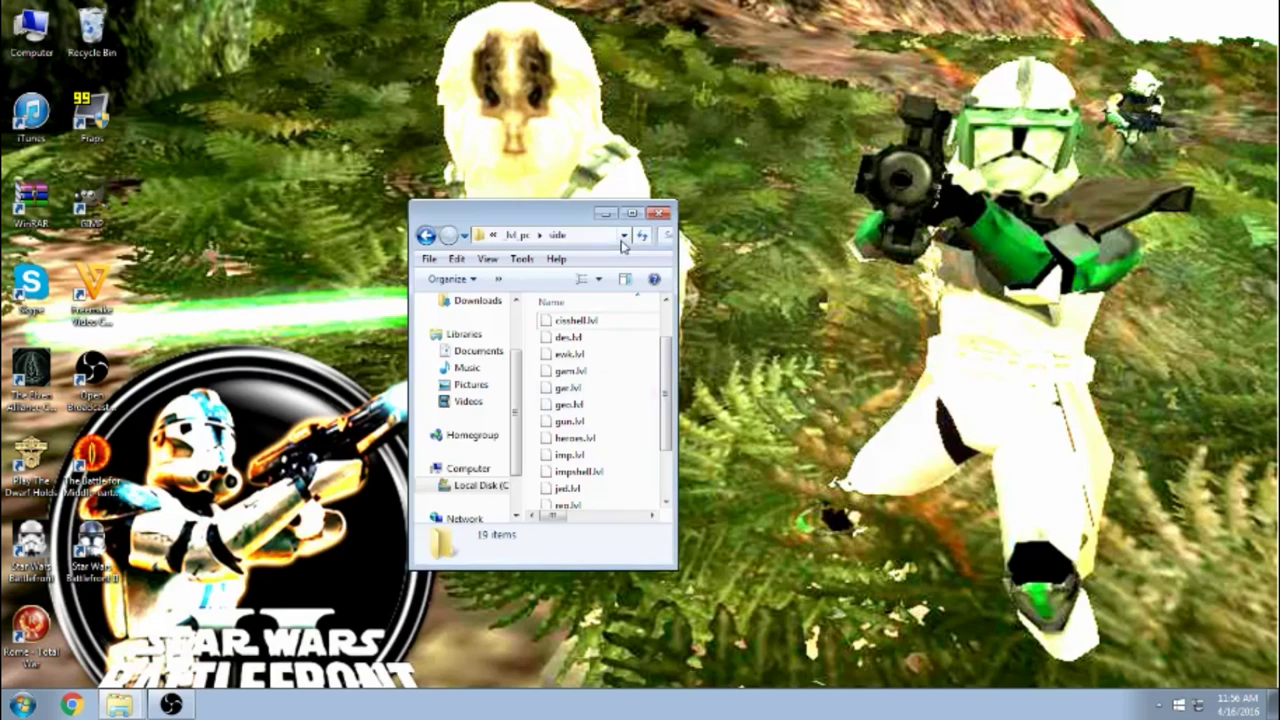
left_click(604, 215)
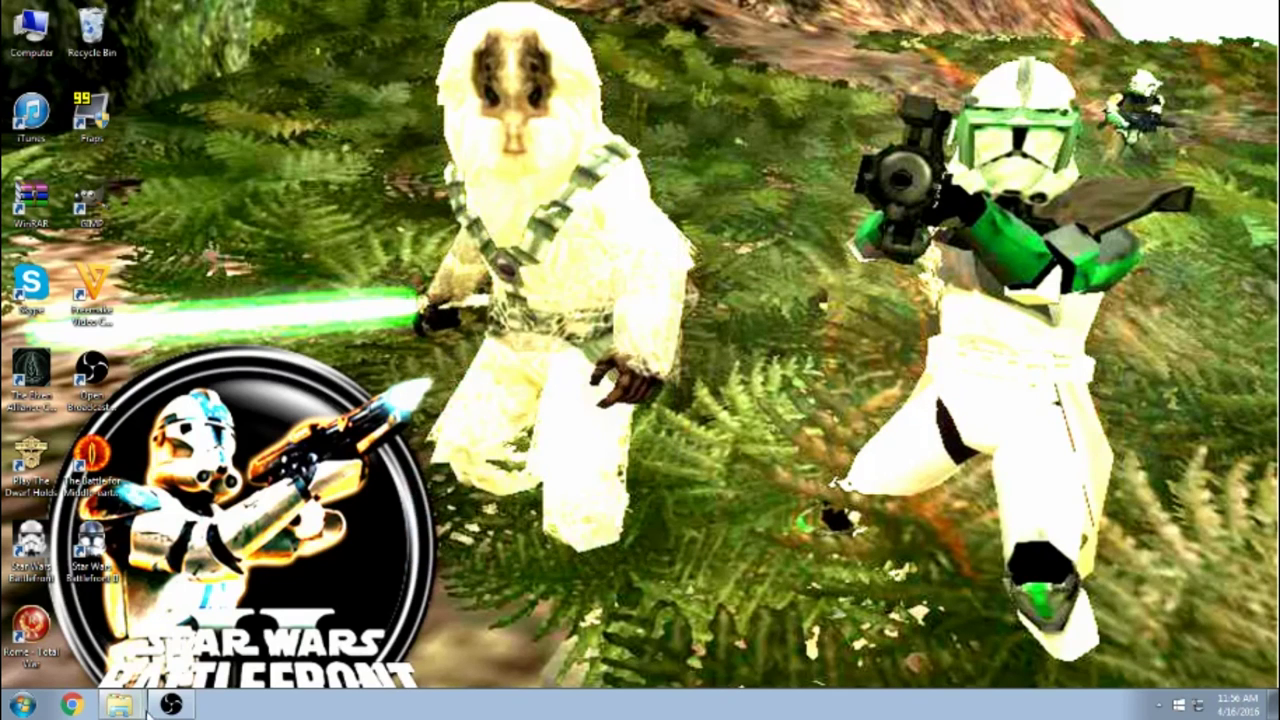